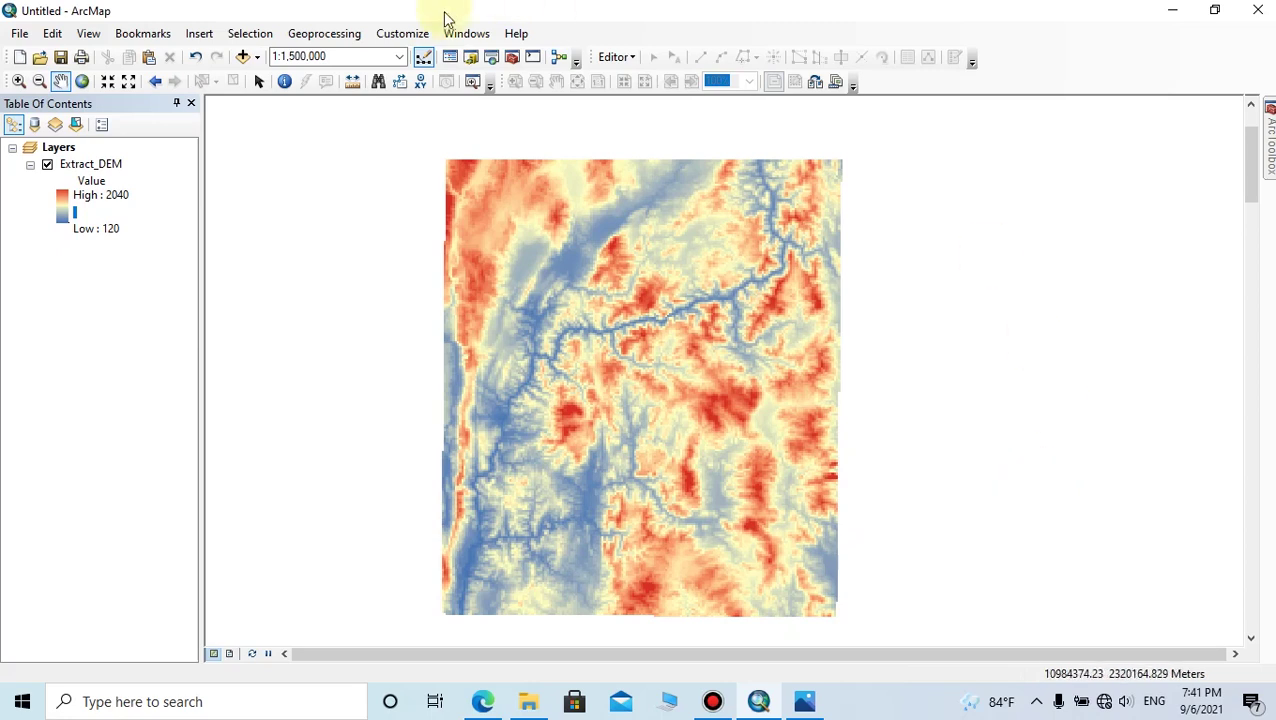
- Open the ArcToolbox window beside the Extract_DEM elevation map
{"action": "left_click", "coordinate": [510, 56]}
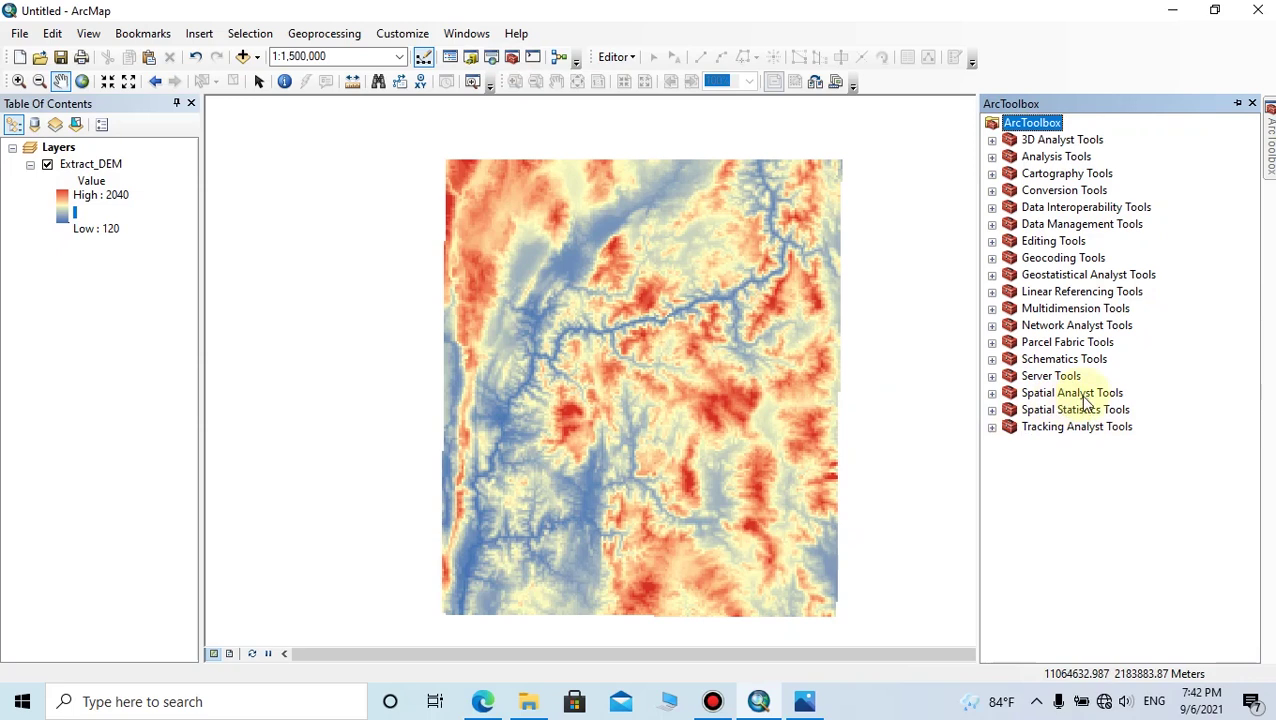
- Run Spatial Analyst Less Than Equal on Extract_DEM against 500, outputting raster Less500
{"action": "left_click", "coordinate": [992, 393]}
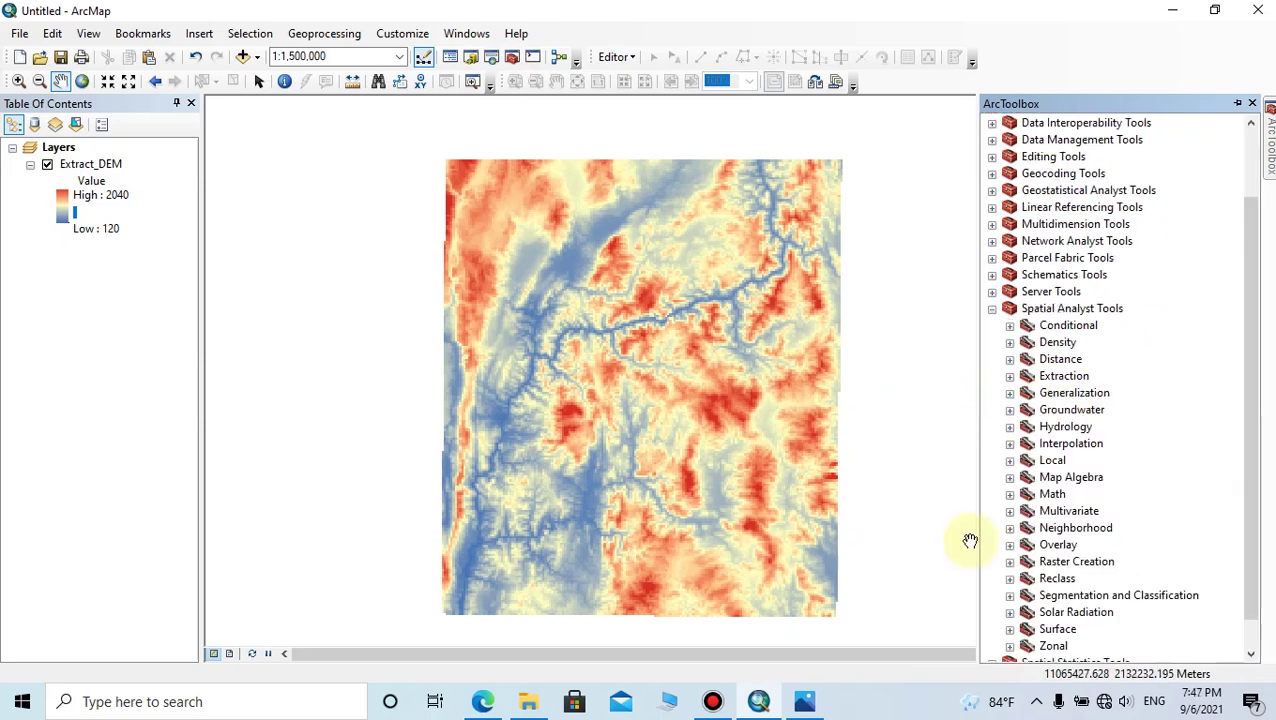
{"action": "left_click", "coordinate": [1009, 494]}
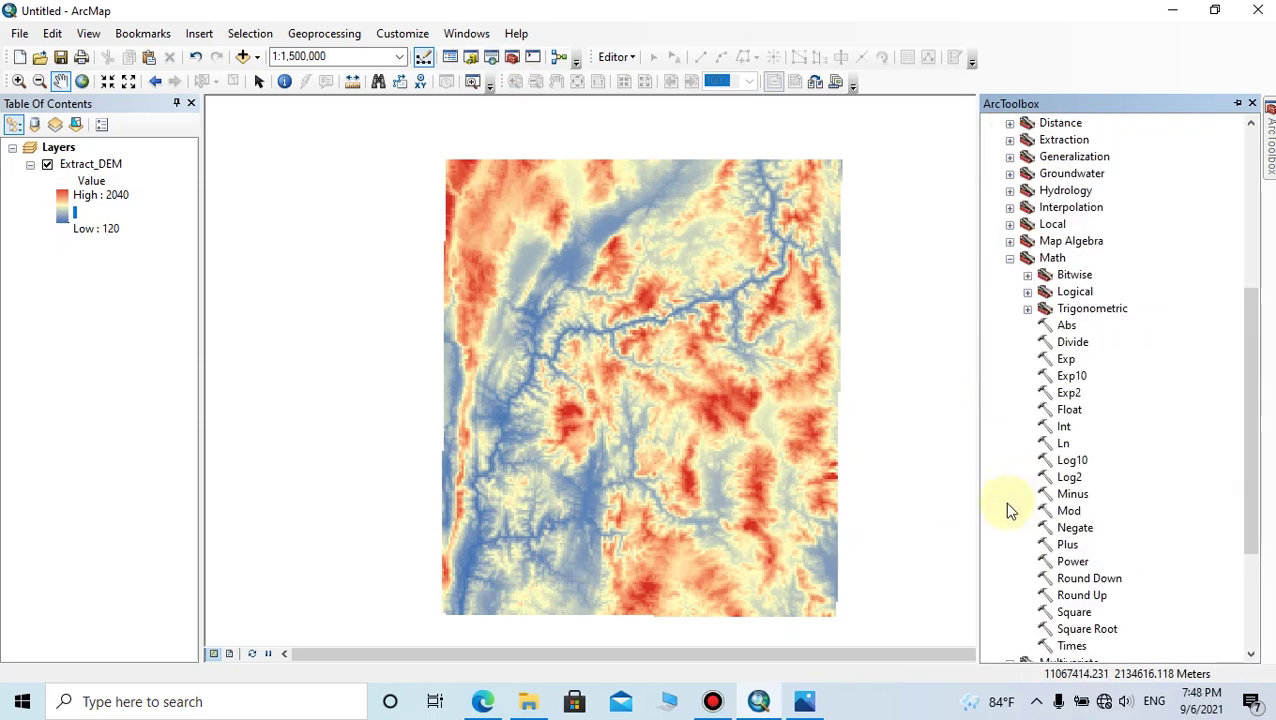
{"action": "left_click", "coordinate": [1028, 292]}
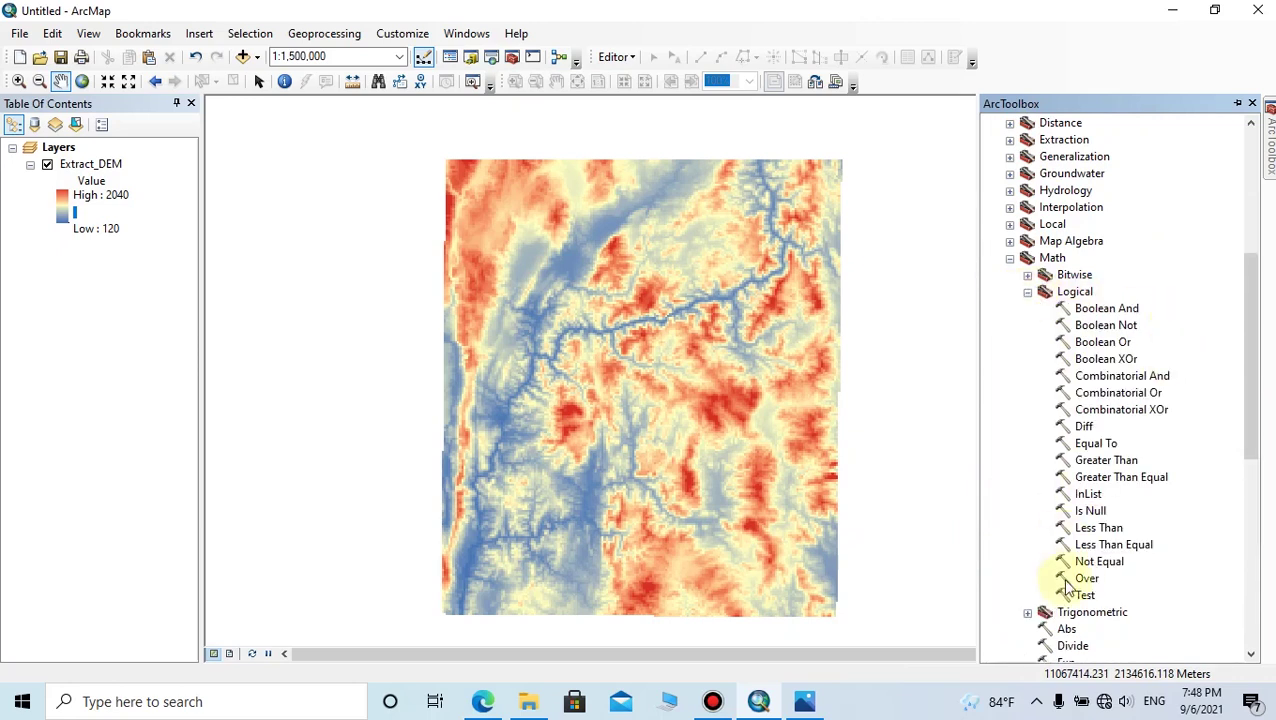
{"action": "double_click", "coordinate": [1104, 546]}
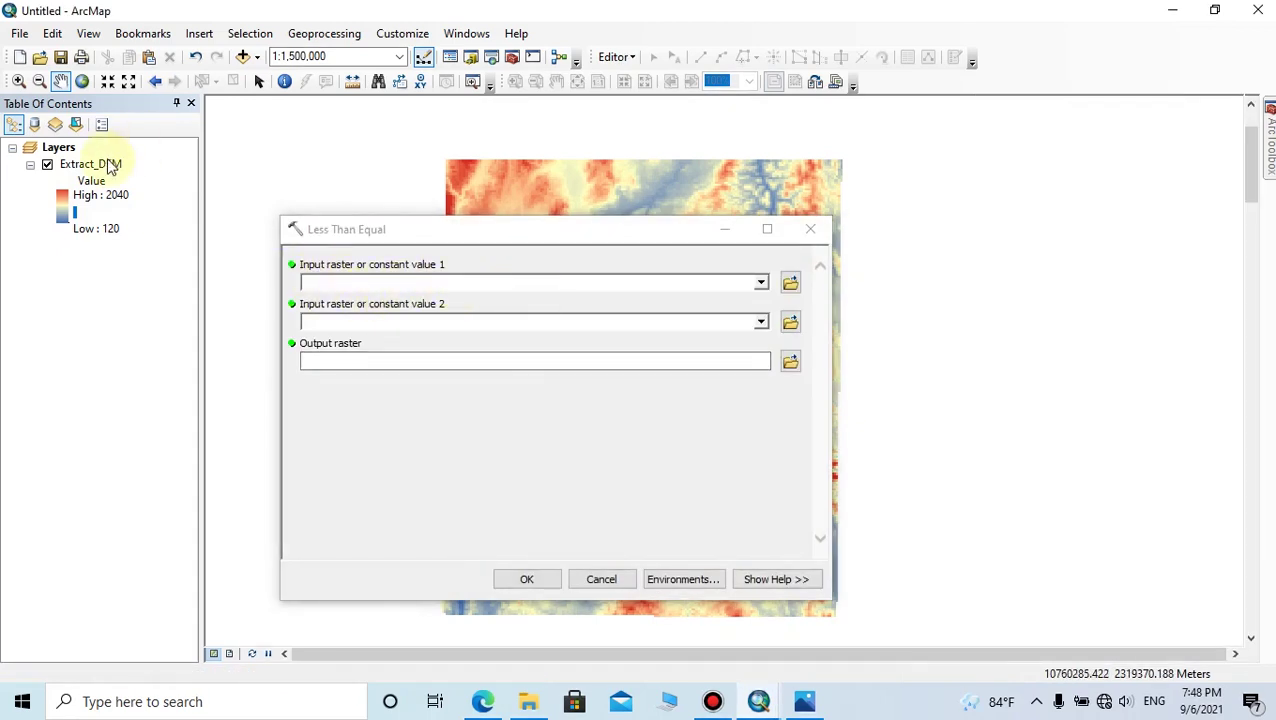
{"action": "left_click_drag", "start_coordinate": [105, 164], "coordinate": [316, 283]}
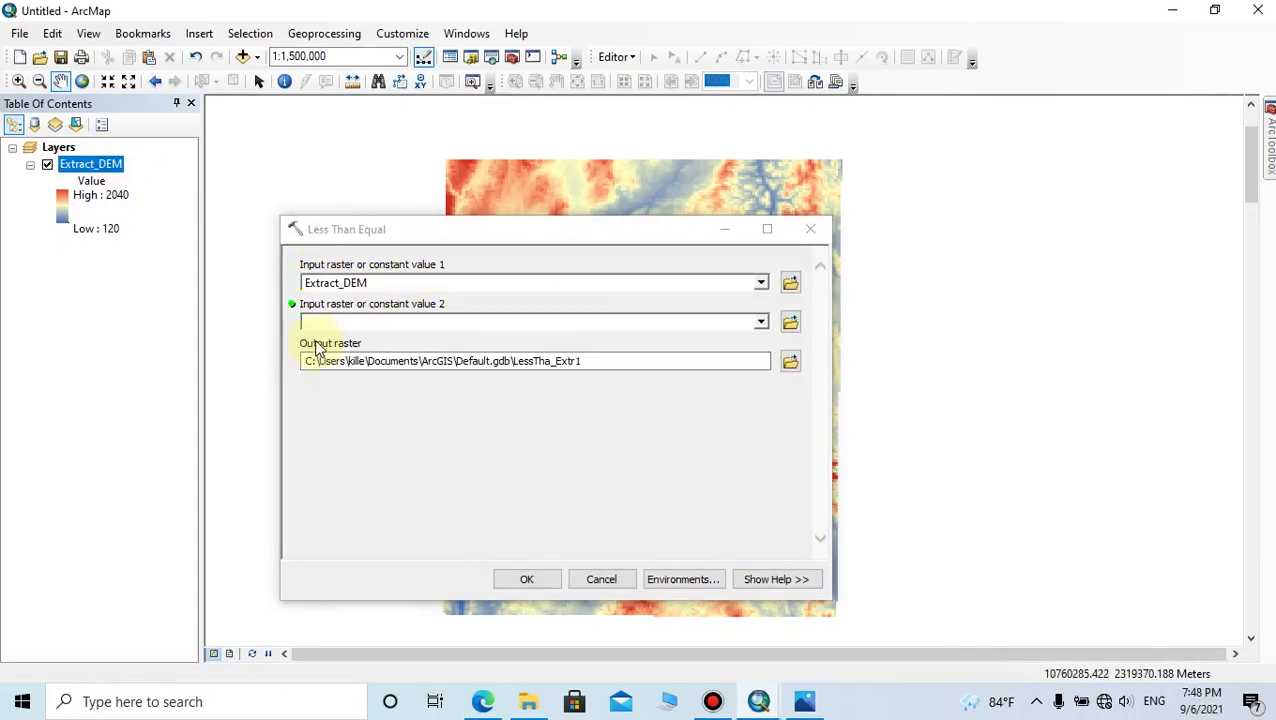
{"action": "left_click", "coordinate": [404, 323]}
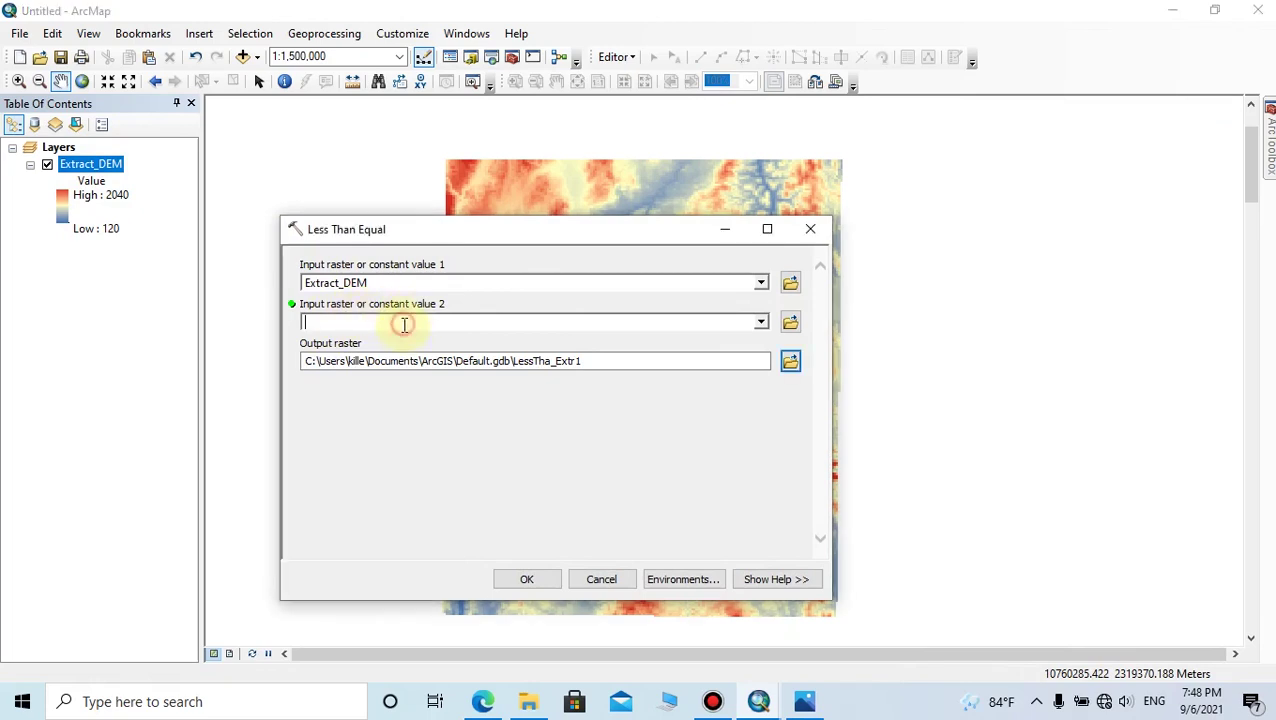
{"action": "type", "text": "500"}
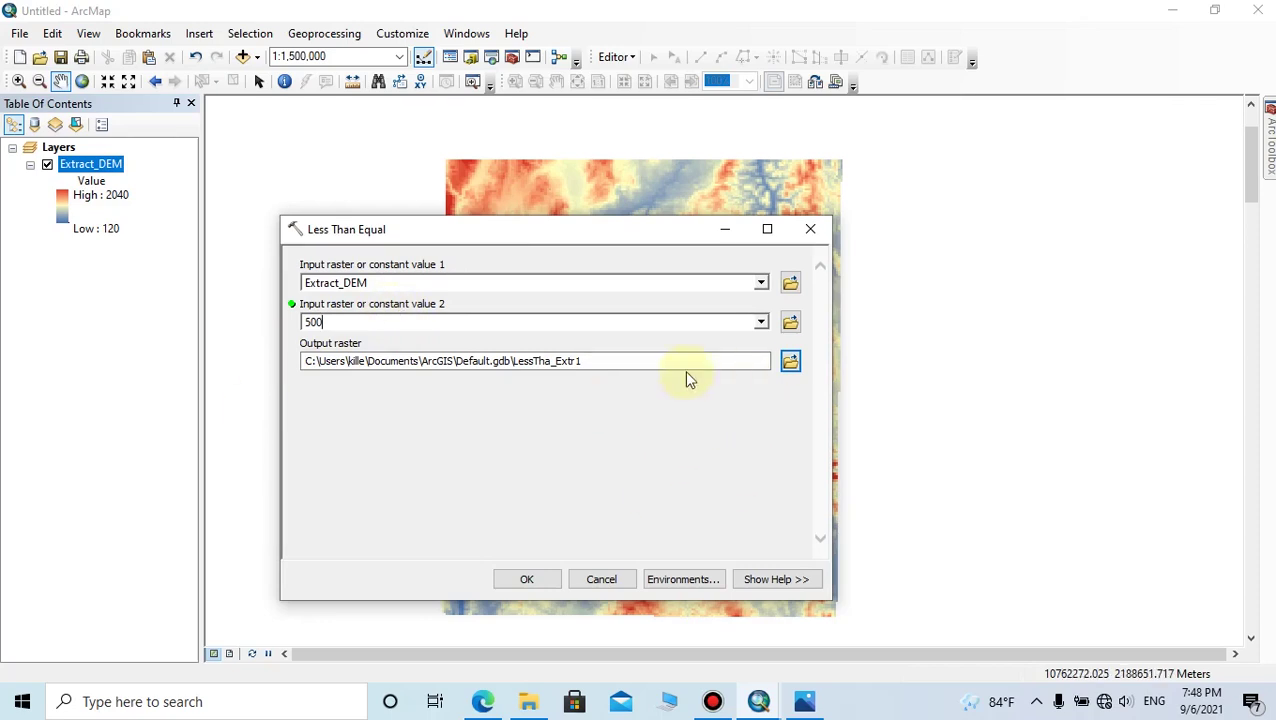
{"action": "left_click", "coordinate": [581, 362]}
{"action": "left_click_drag", "start_coordinate": [581, 362], "coordinate": [535, 366]}
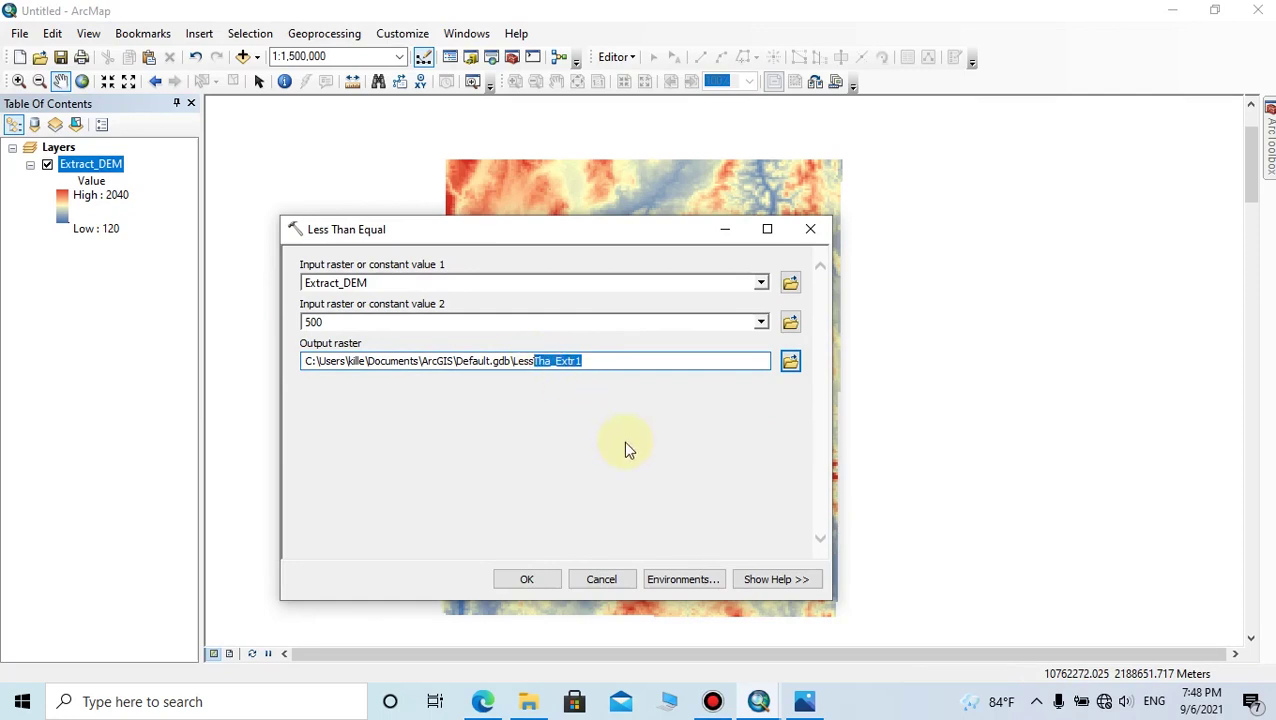
{"action": "type", "text": "500"}
{"action": "left_click", "coordinate": [527, 579]}
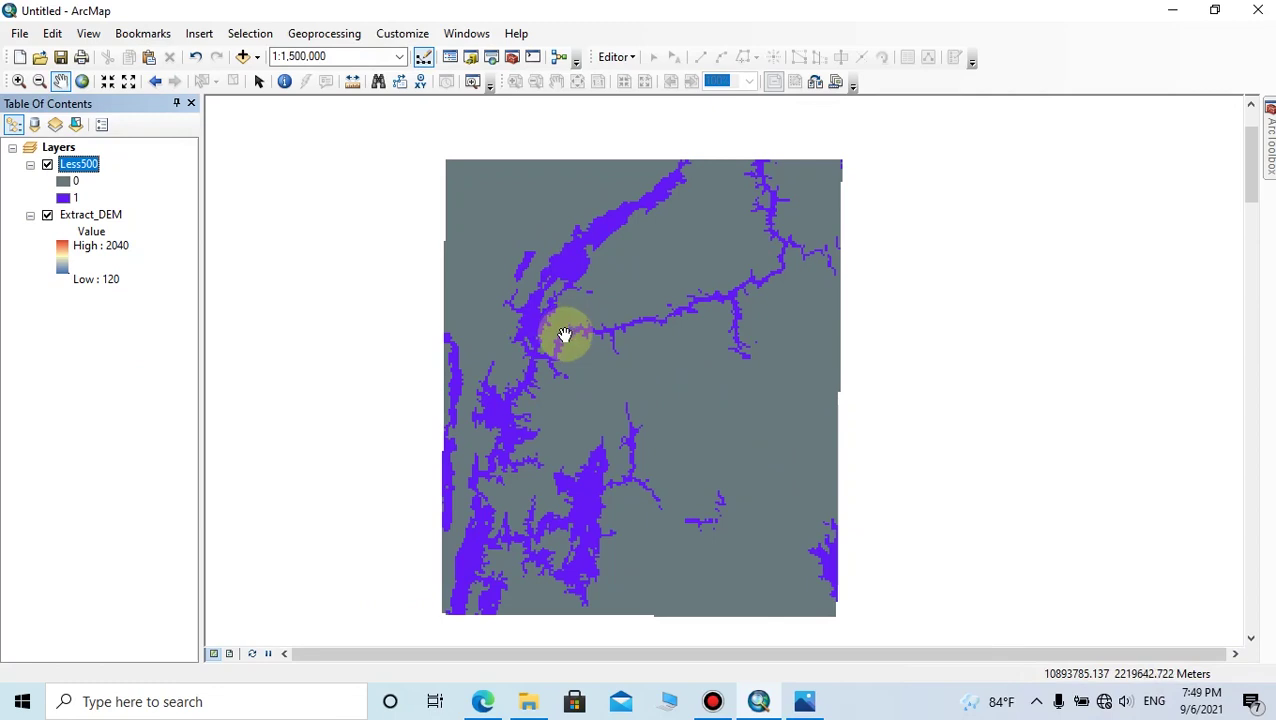
- Give Less500's 0 class no fill and no outline colour
{"action": "double_click", "coordinate": [64, 181]}
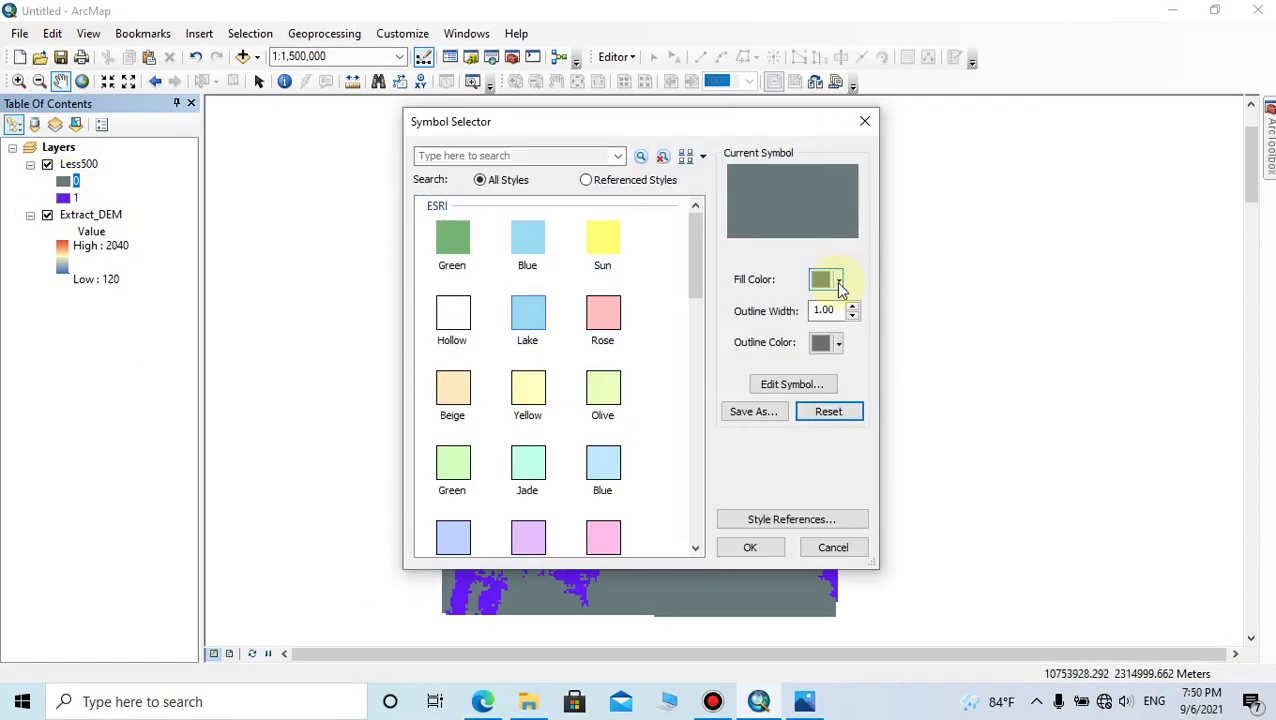
{"action": "left_click", "coordinate": [838, 281]}
{"action": "left_click", "coordinate": [855, 306]}
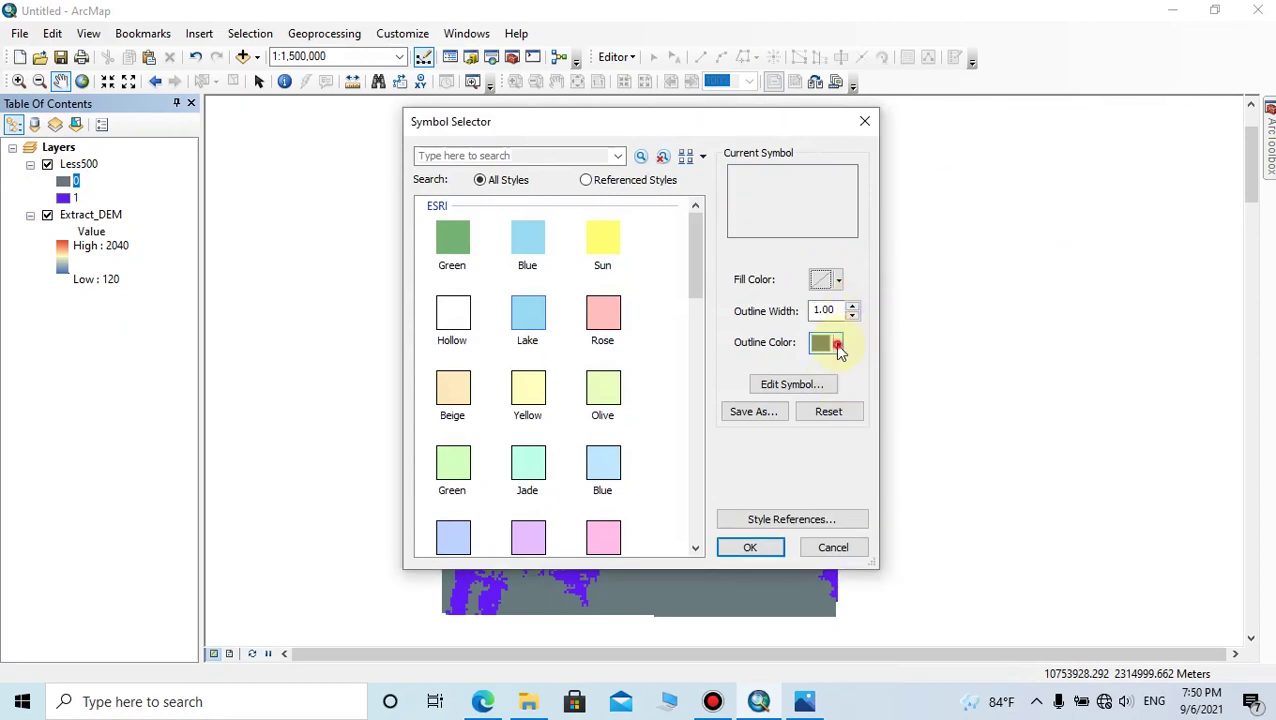
{"action": "left_click", "coordinate": [838, 343]}
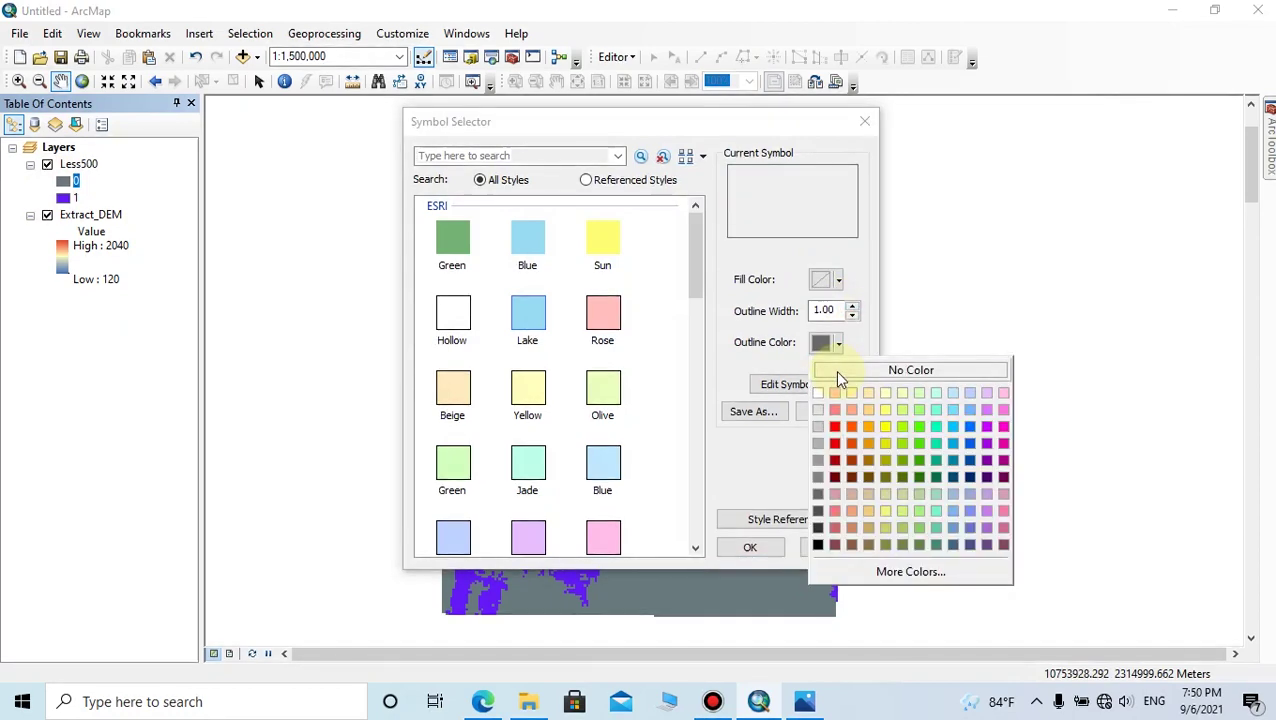
{"action": "left_click", "coordinate": [838, 373]}
{"action": "left_click", "coordinate": [748, 549]}
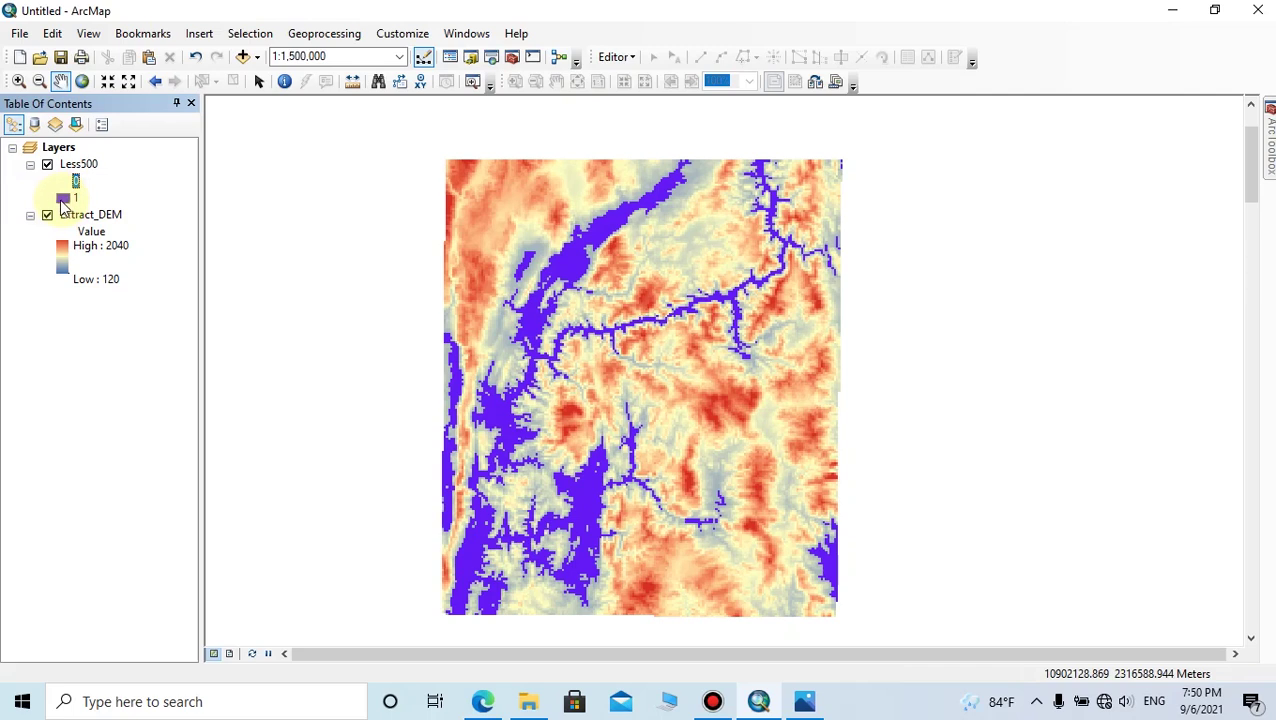
- Fill Less500's 1 class with Yogo Blue
{"action": "double_click", "coordinate": [63, 199]}
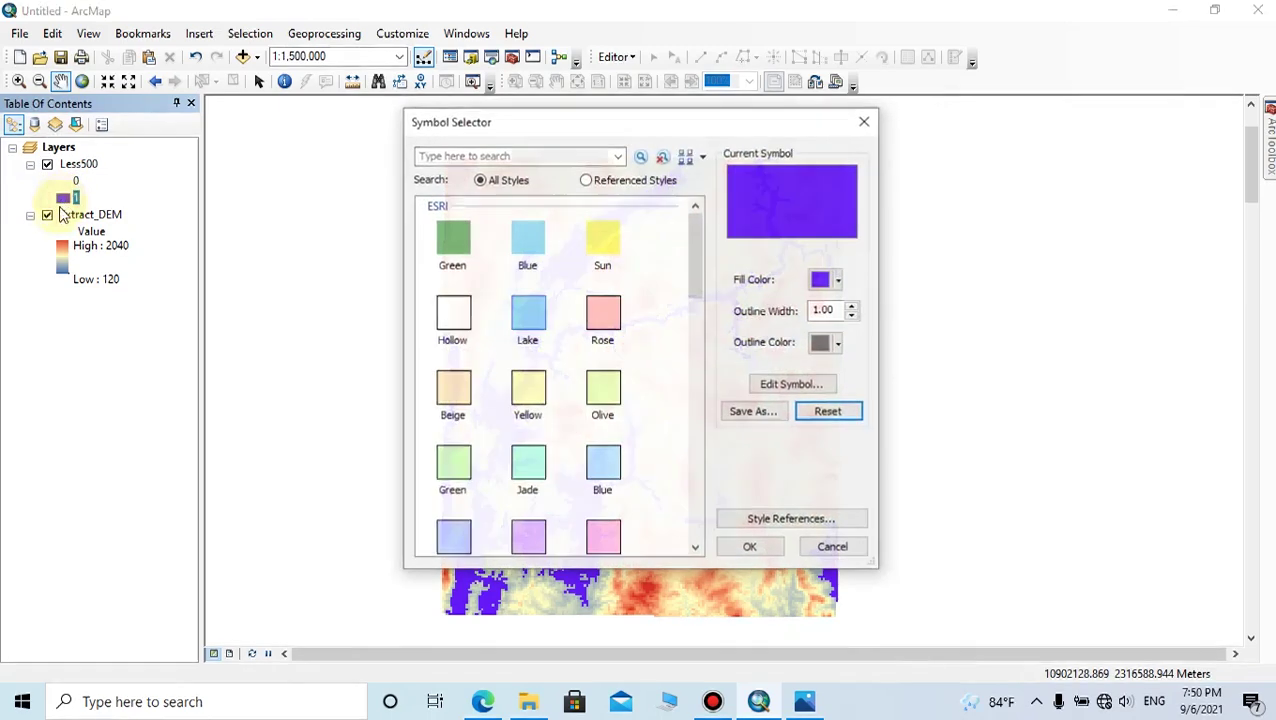
{"action": "left_click", "coordinate": [826, 280]}
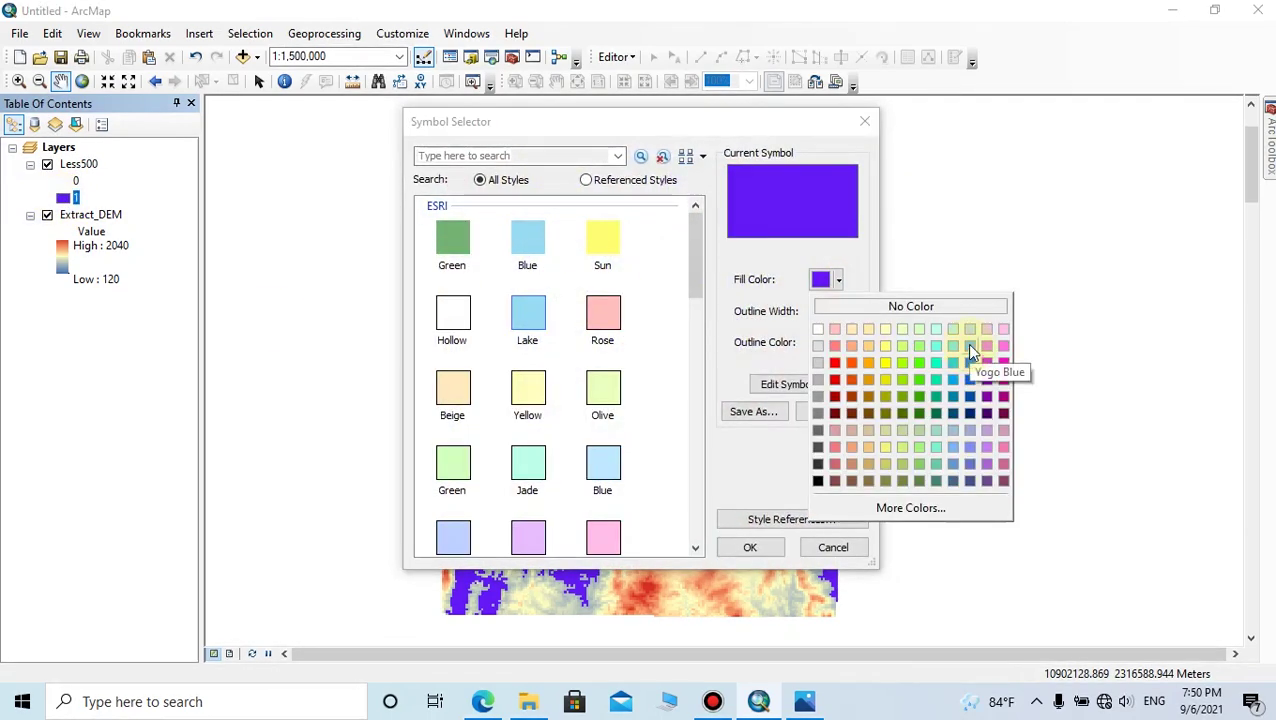
{"action": "left_click", "coordinate": [970, 346]}
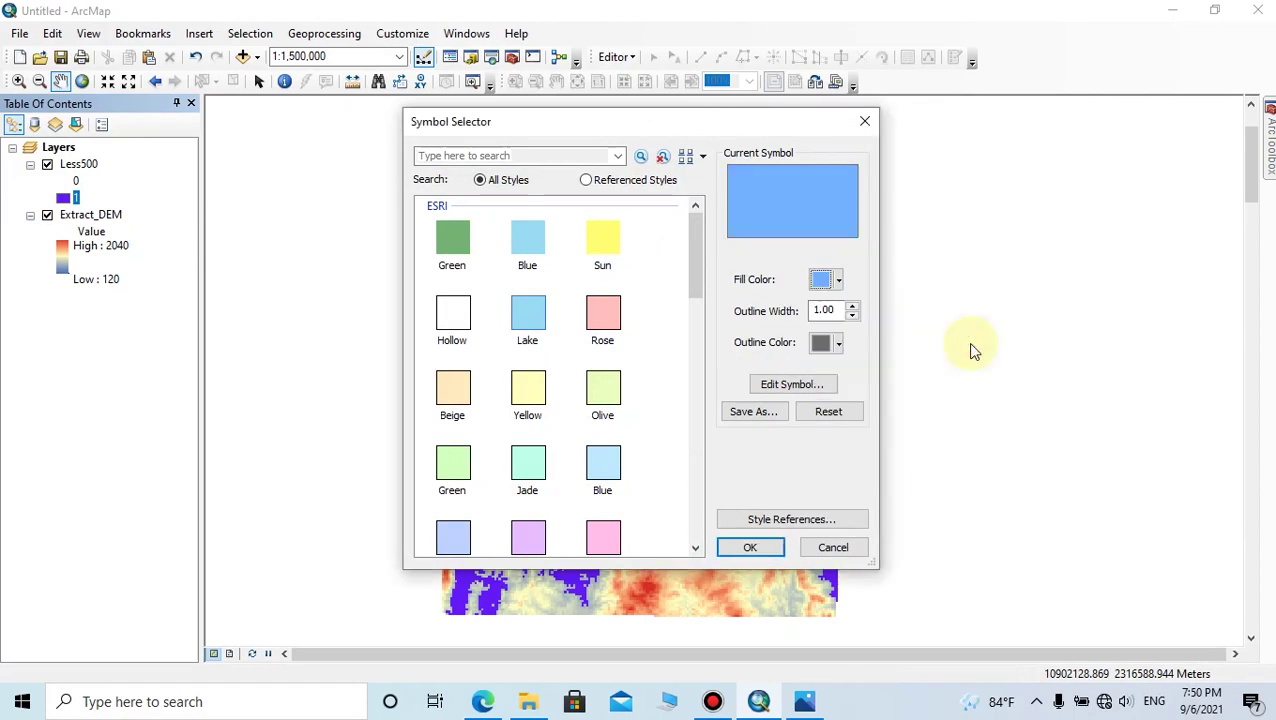
{"action": "left_click", "coordinate": [749, 546]}
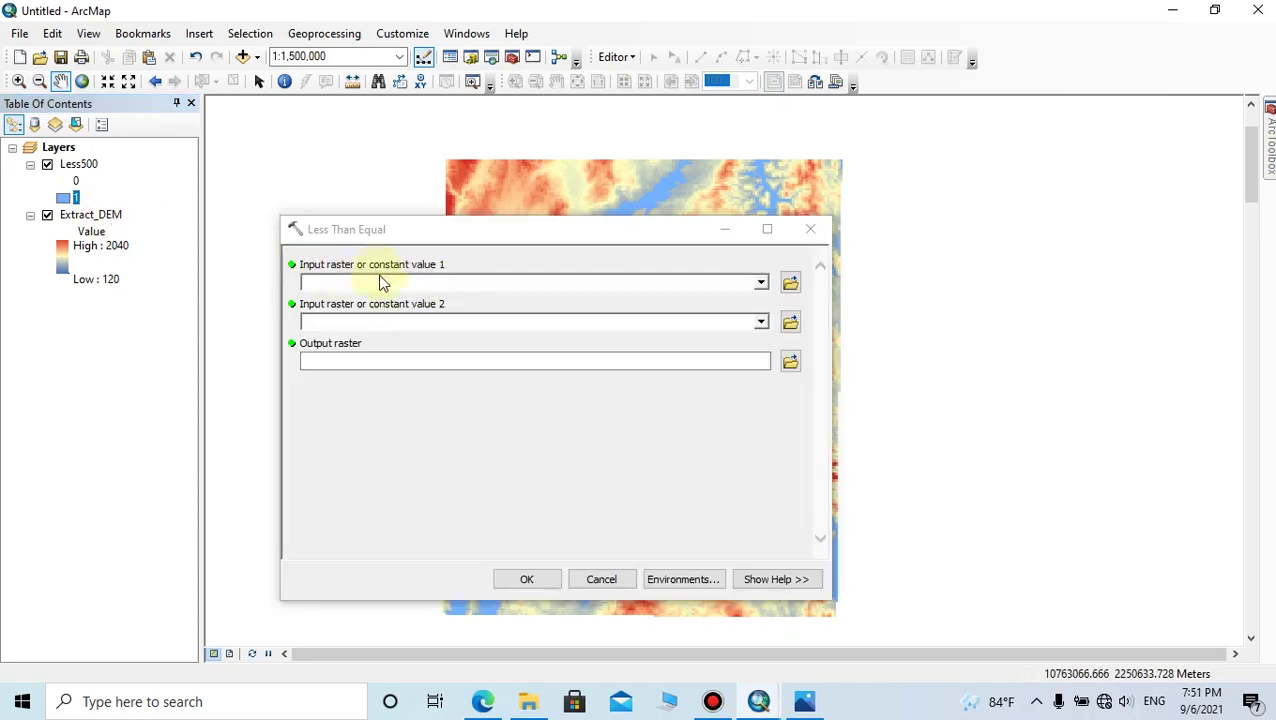
- Compare Extract_DEM against 400 with Less Than Equal, saving the output as Less400
{"action": "left_click_drag", "start_coordinate": [110, 214], "coordinate": [348, 282]}
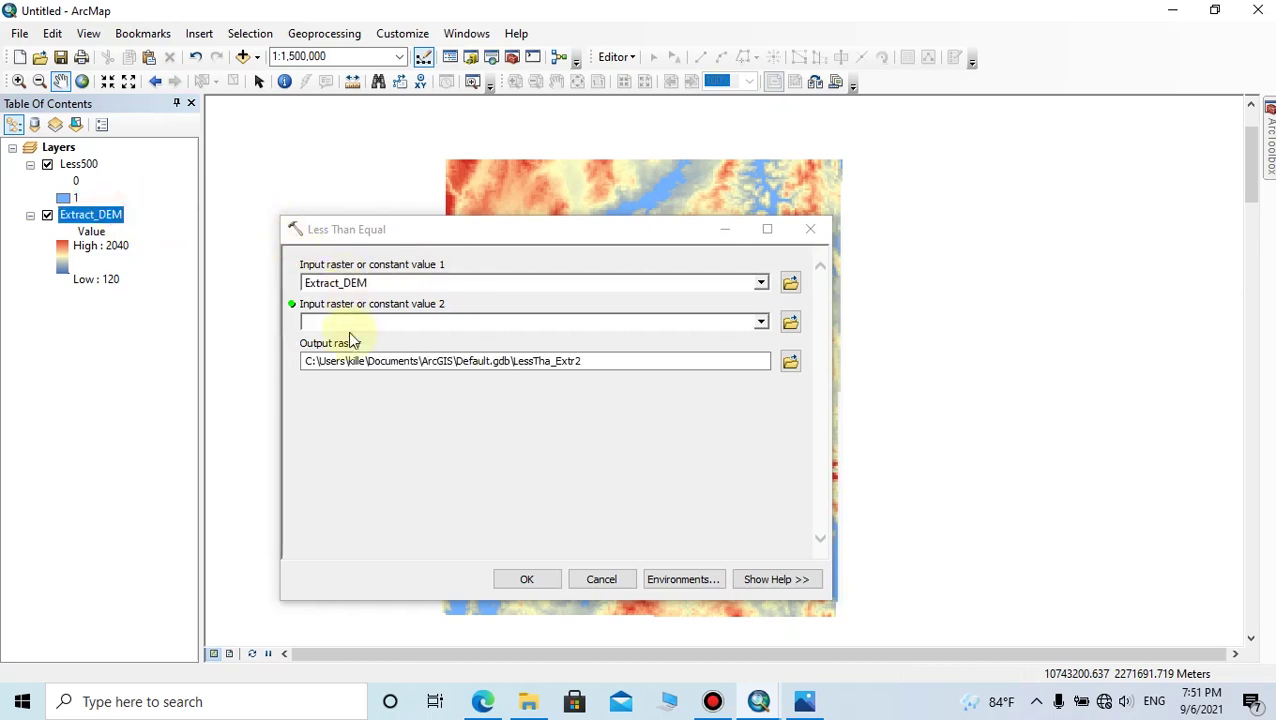
{"action": "left_click", "coordinate": [412, 320]}
{"action": "type", "text": "400"}
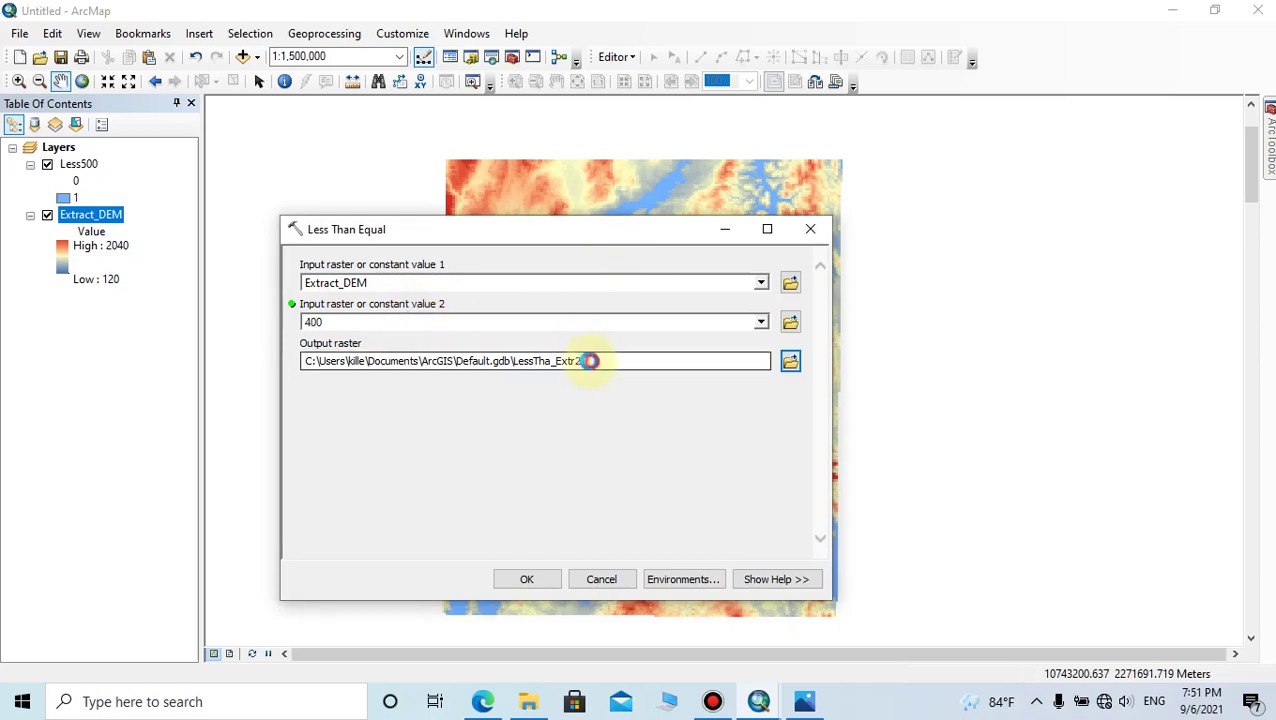
{"action": "left_click_drag", "start_coordinate": [588, 361], "coordinate": [536, 365]}
{"action": "type", "text": "400"}
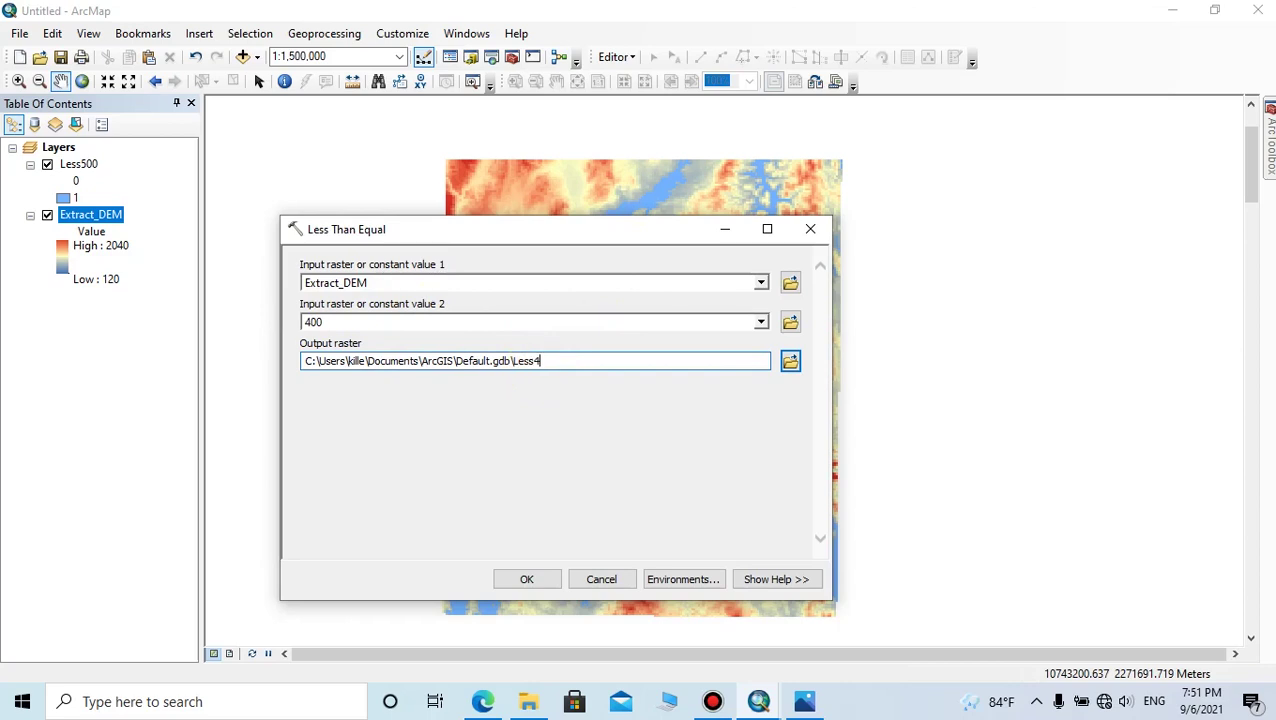
{"action": "left_click", "coordinate": [532, 575]}
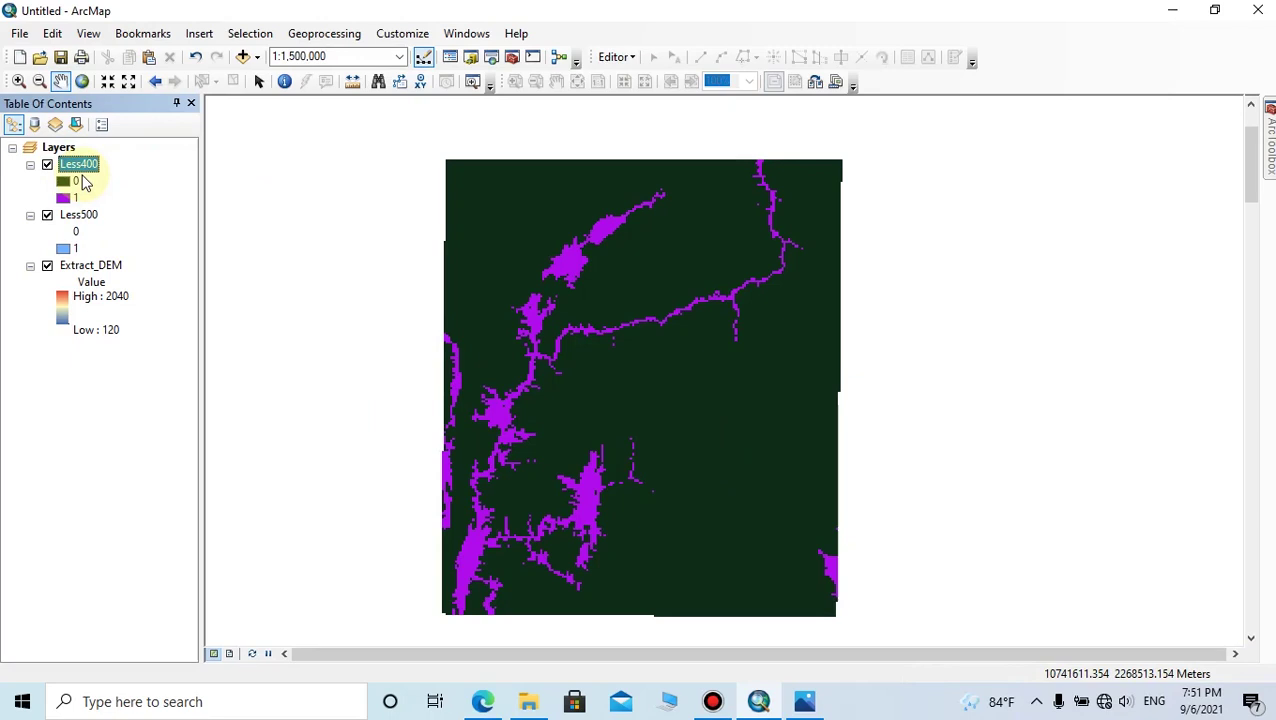
- Give Less400's 0 class no fill and no outline colour
{"action": "double_click", "coordinate": [80, 181]}
{"action": "left_click", "coordinate": [838, 280]}
{"action": "left_click", "coordinate": [900, 303]}
{"action": "left_click", "coordinate": [838, 343]}
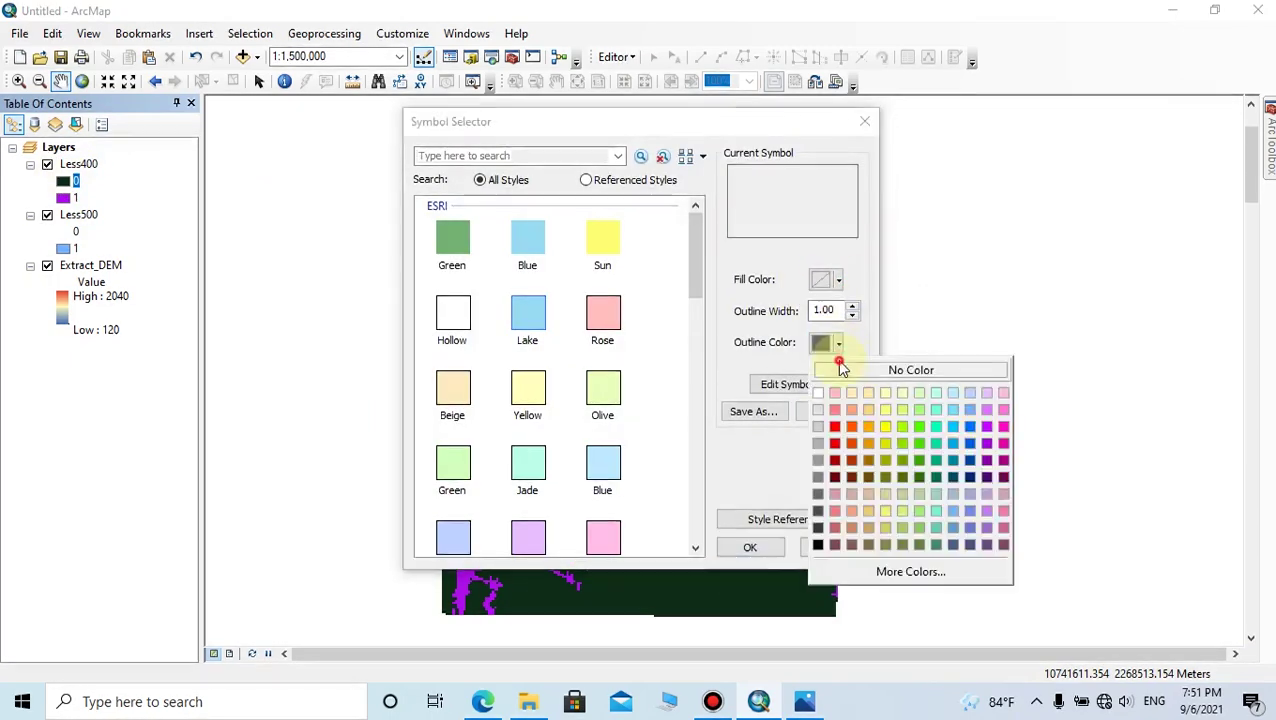
{"action": "left_click", "coordinate": [842, 369]}
{"action": "key", "text": "Return"}
- Fill Less400's 1 class with blue
{"action": "double_click", "coordinate": [75, 197]}
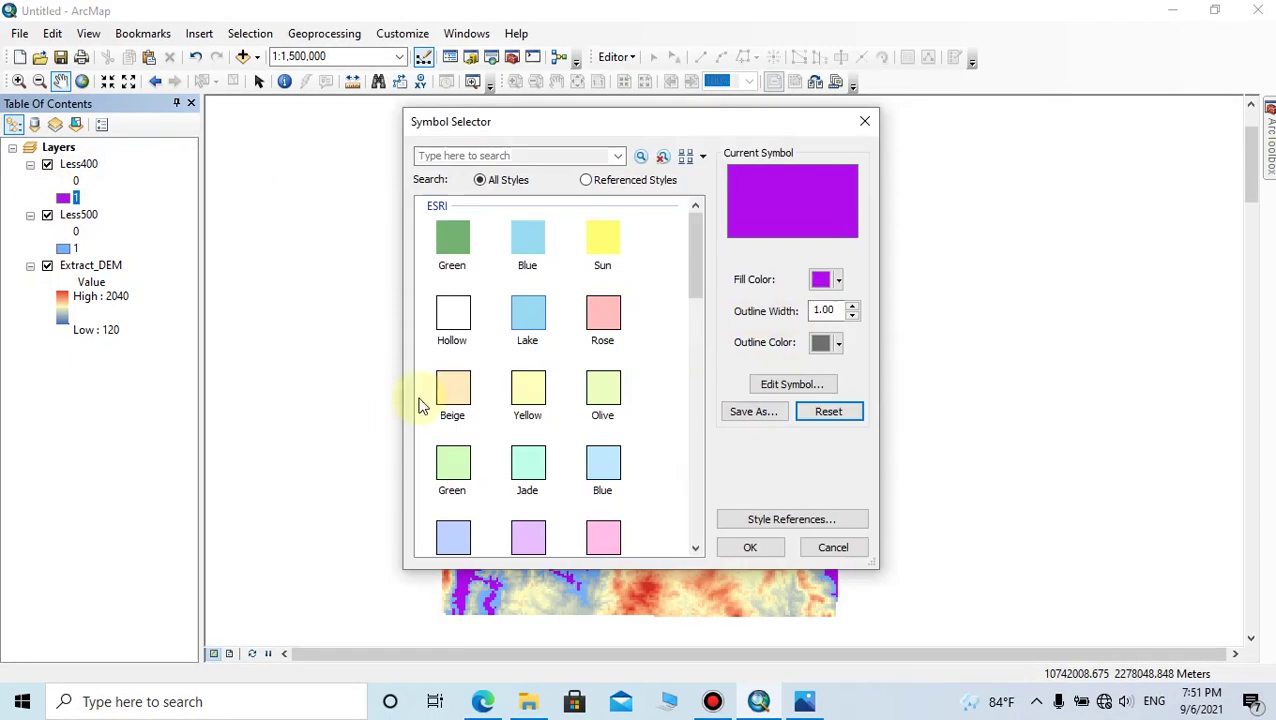
{"action": "left_click", "coordinate": [838, 280]}
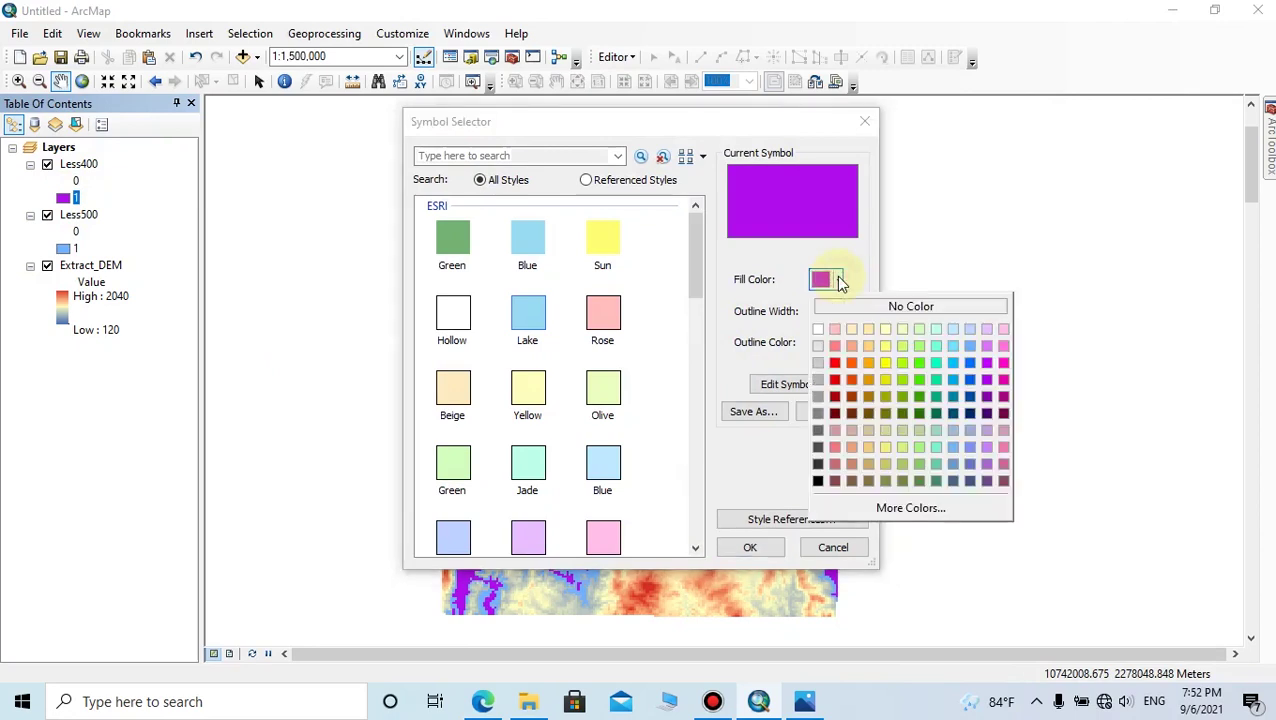
{"action": "left_click", "coordinate": [969, 363]}
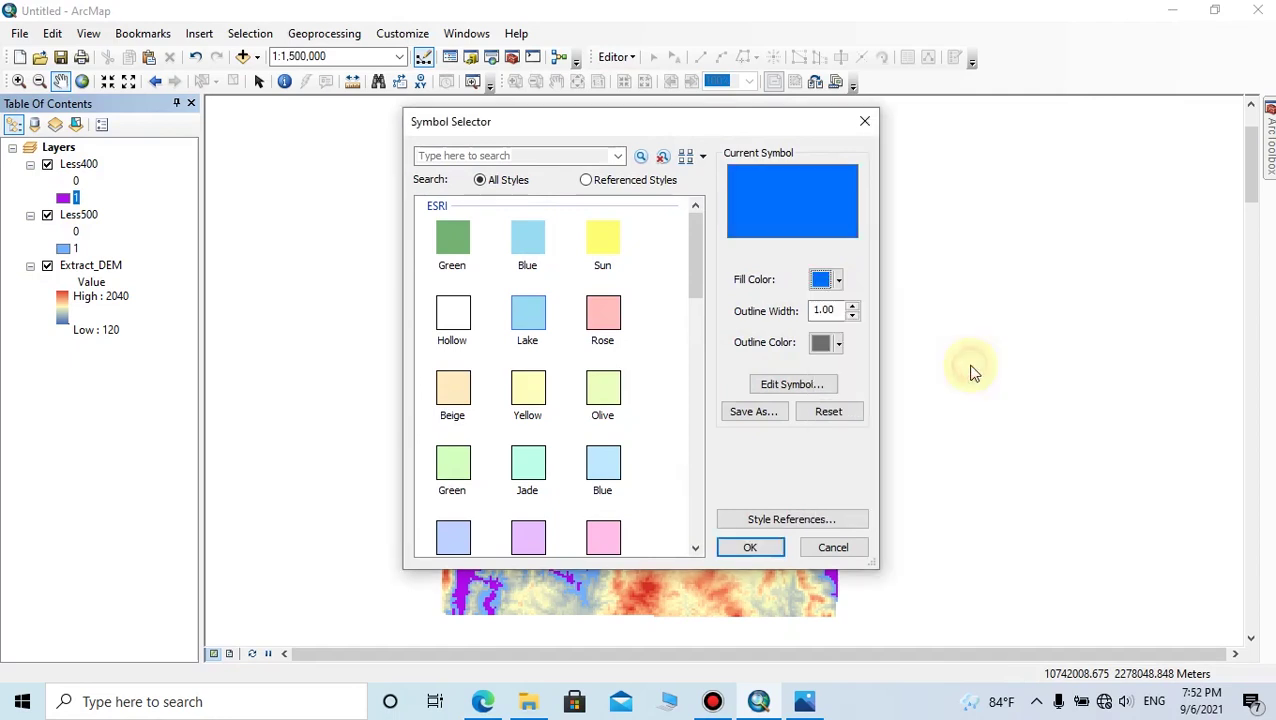
{"action": "left_click", "coordinate": [750, 547]}
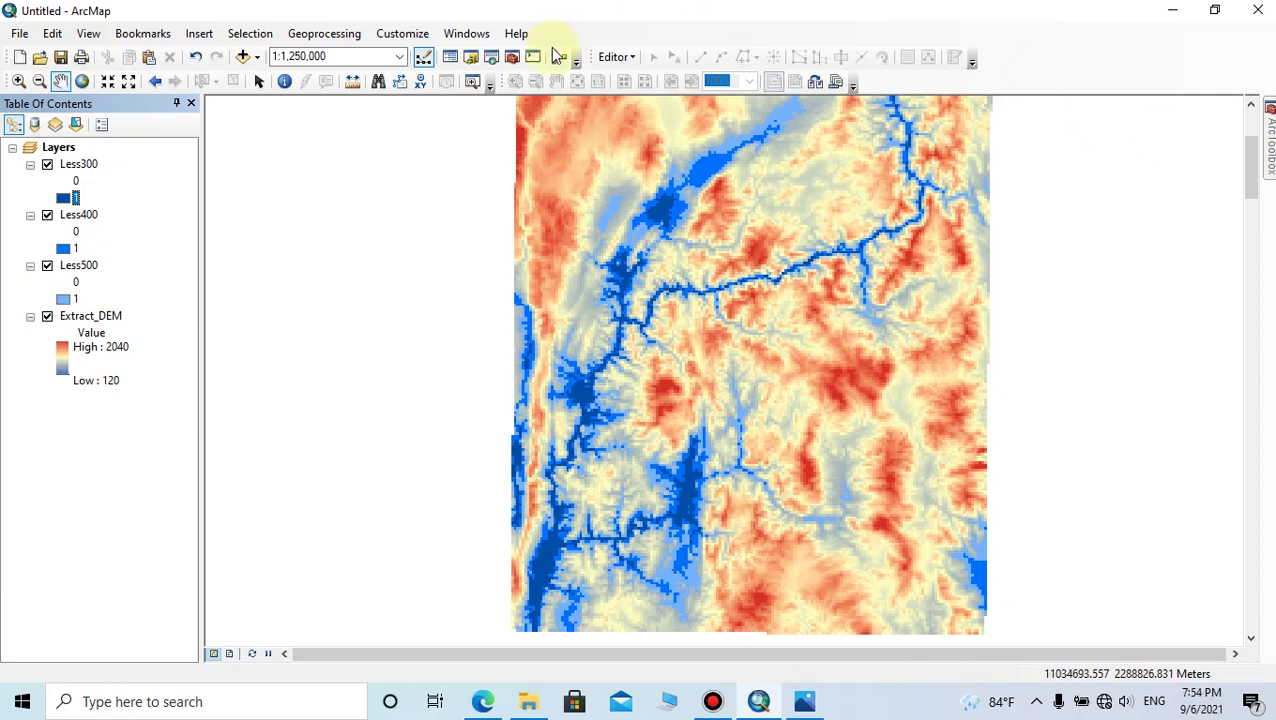
{"action": "left_click", "coordinate": [491, 58]}
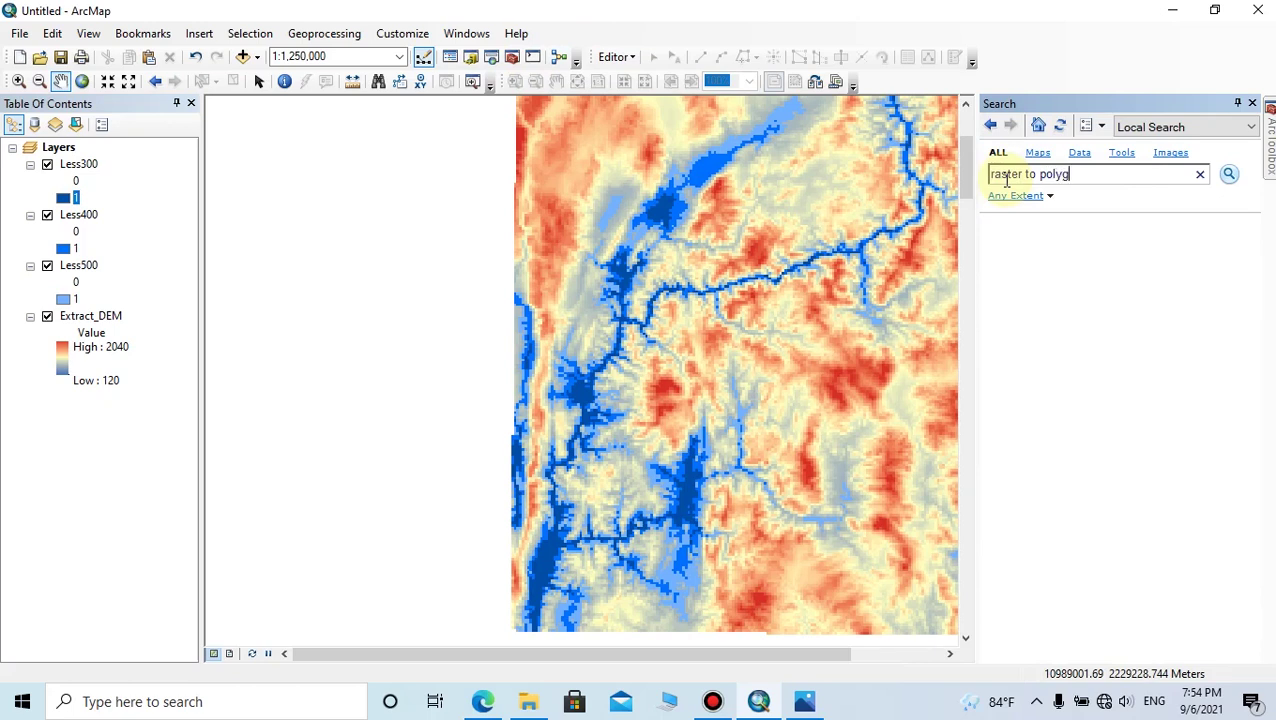
- Convert Less500 to unsimplified polygons saved as Flood500.shp in the Flood folder
{"action": "left_click", "coordinate": [1229, 183]}
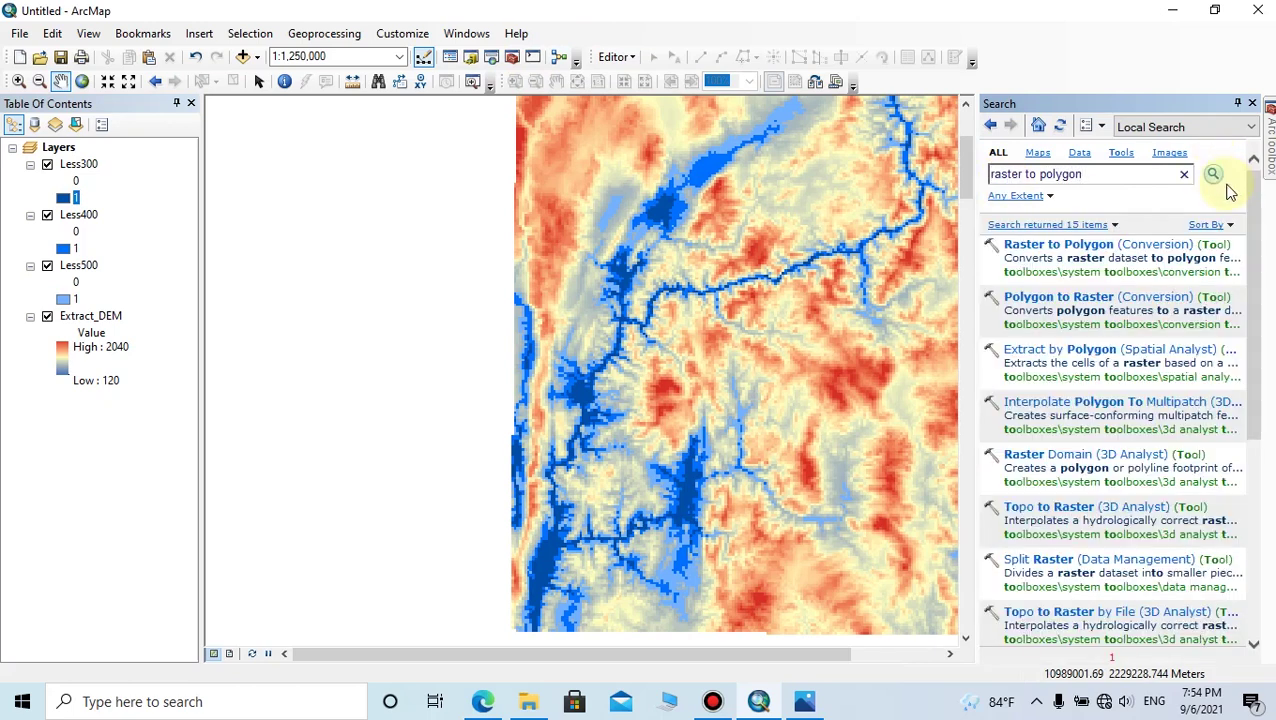
{"action": "left_click", "coordinate": [1045, 255]}
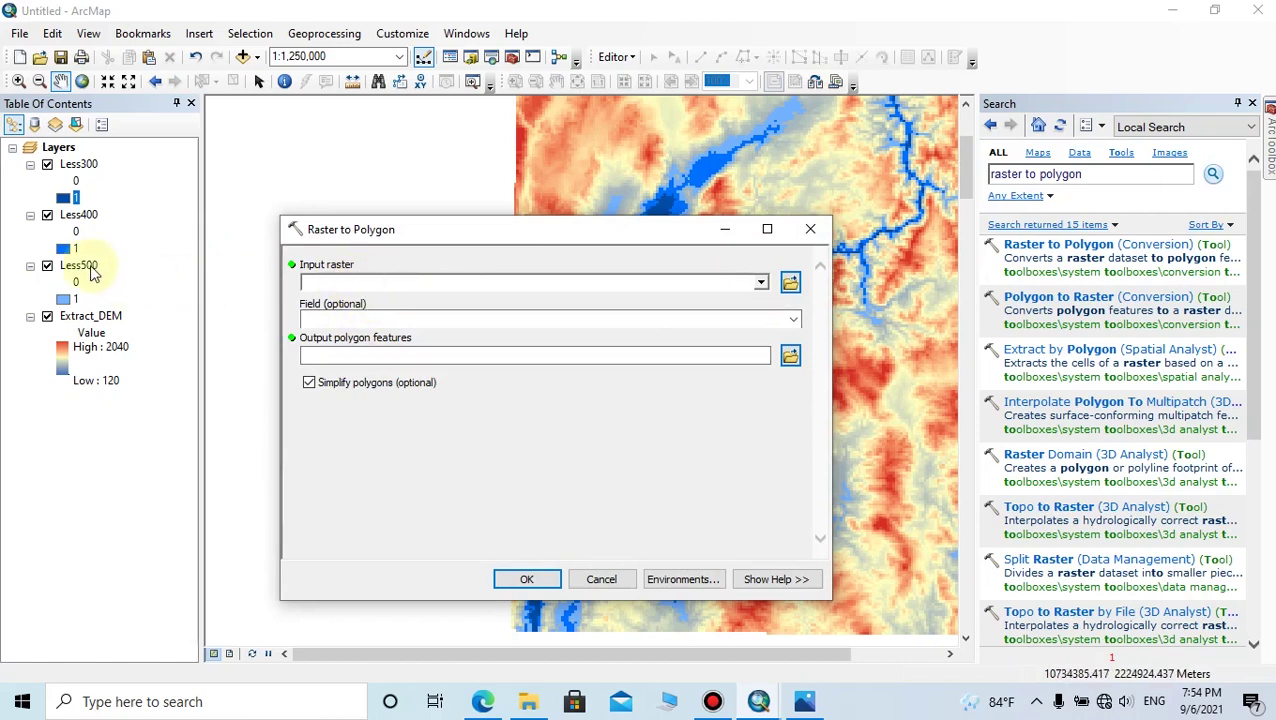
{"action": "left_click_drag", "start_coordinate": [88, 268], "coordinate": [322, 283]}
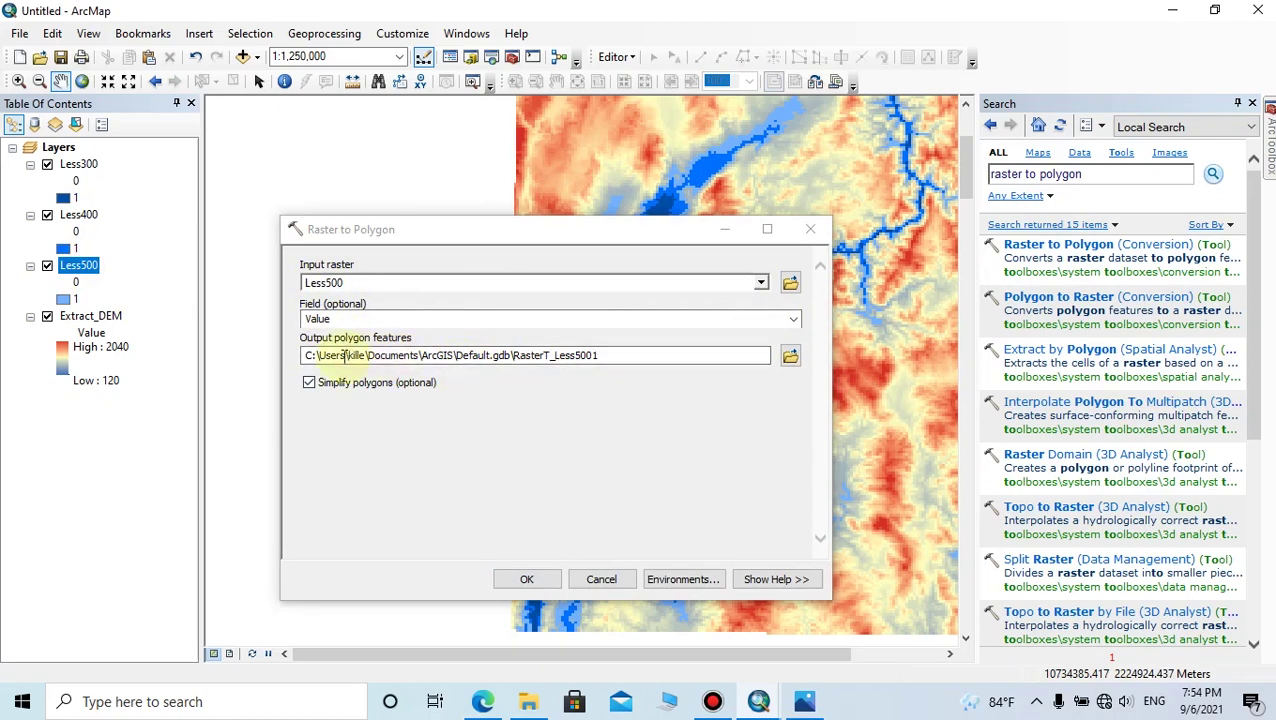
{"action": "left_click", "coordinate": [790, 357]}
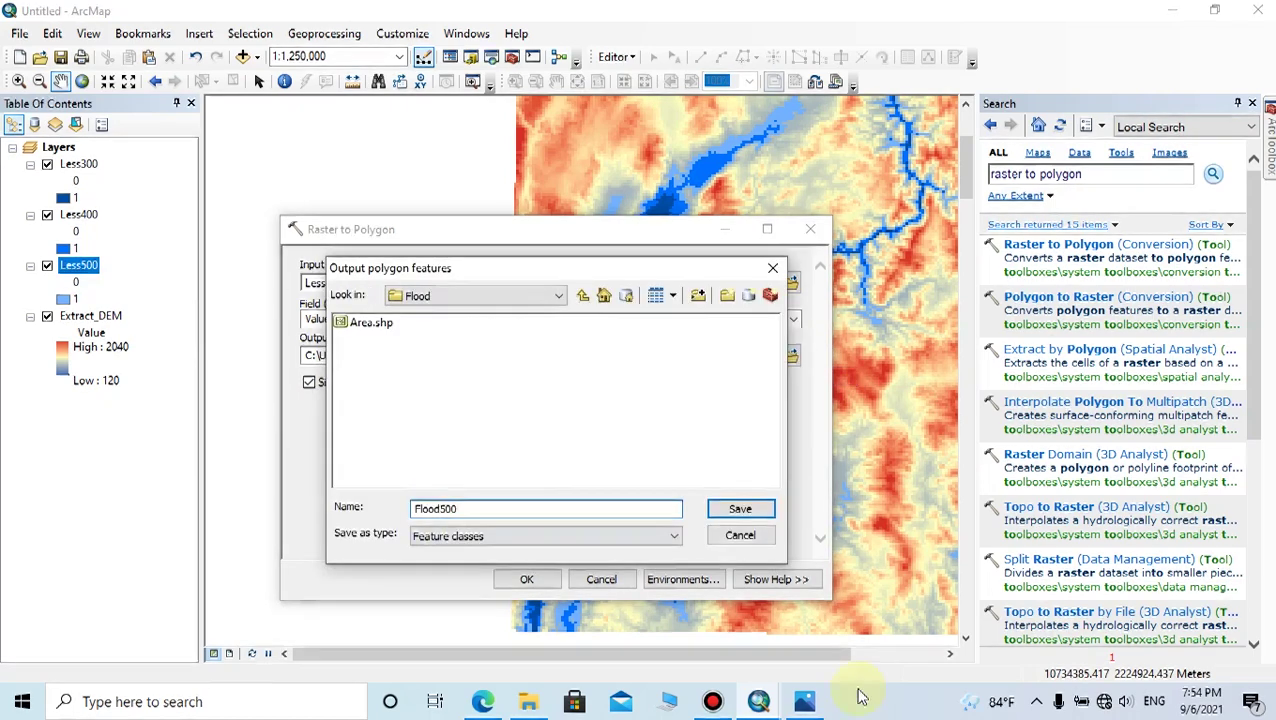
{"action": "left_click", "coordinate": [758, 510]}
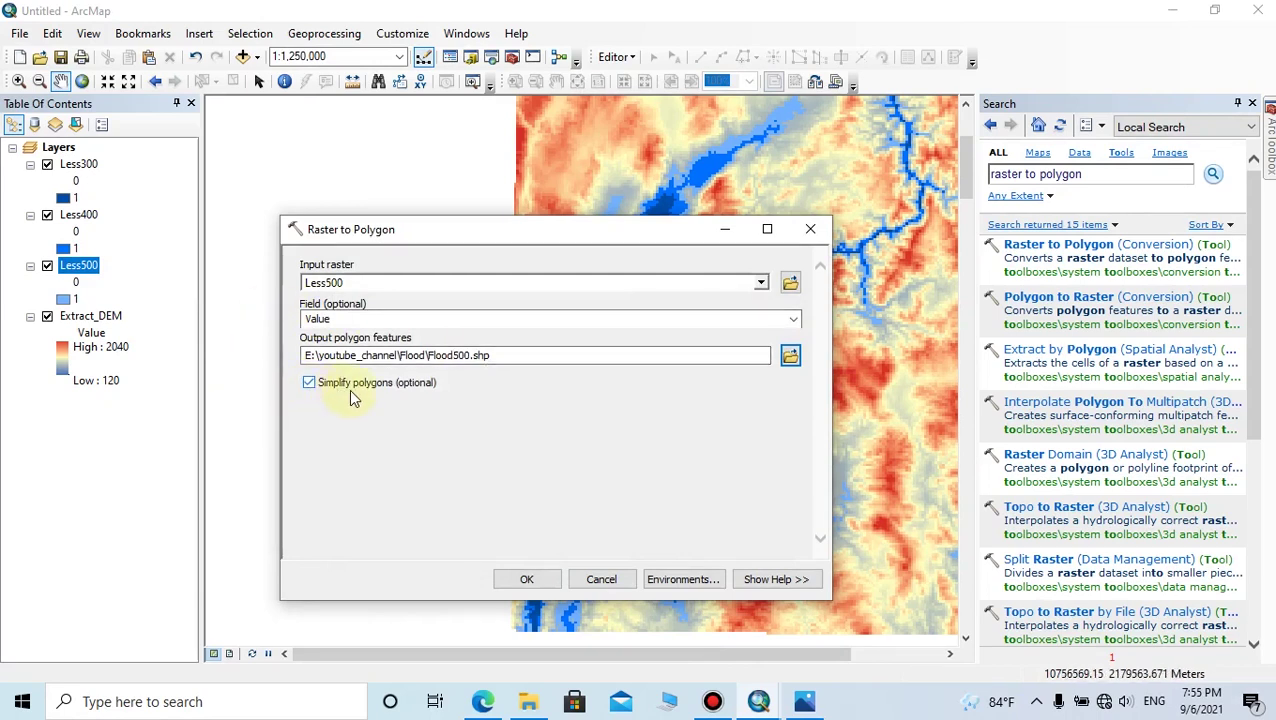
{"action": "left_click", "coordinate": [308, 383]}
{"action": "left_click", "coordinate": [545, 579]}
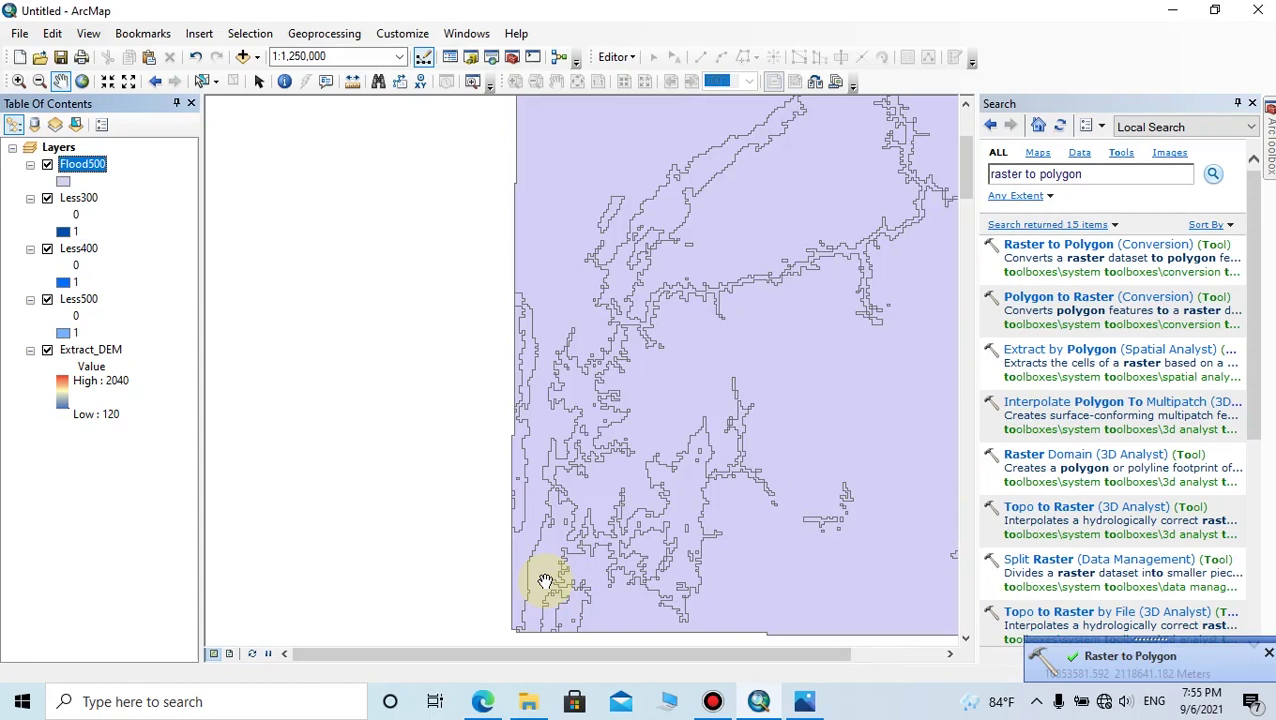
- Review Flood500's attribute table sorted ascending by GRIDCODE, then close it
{"action": "right_click", "coordinate": [82, 168]}
{"action": "left_click", "coordinate": [171, 216]}
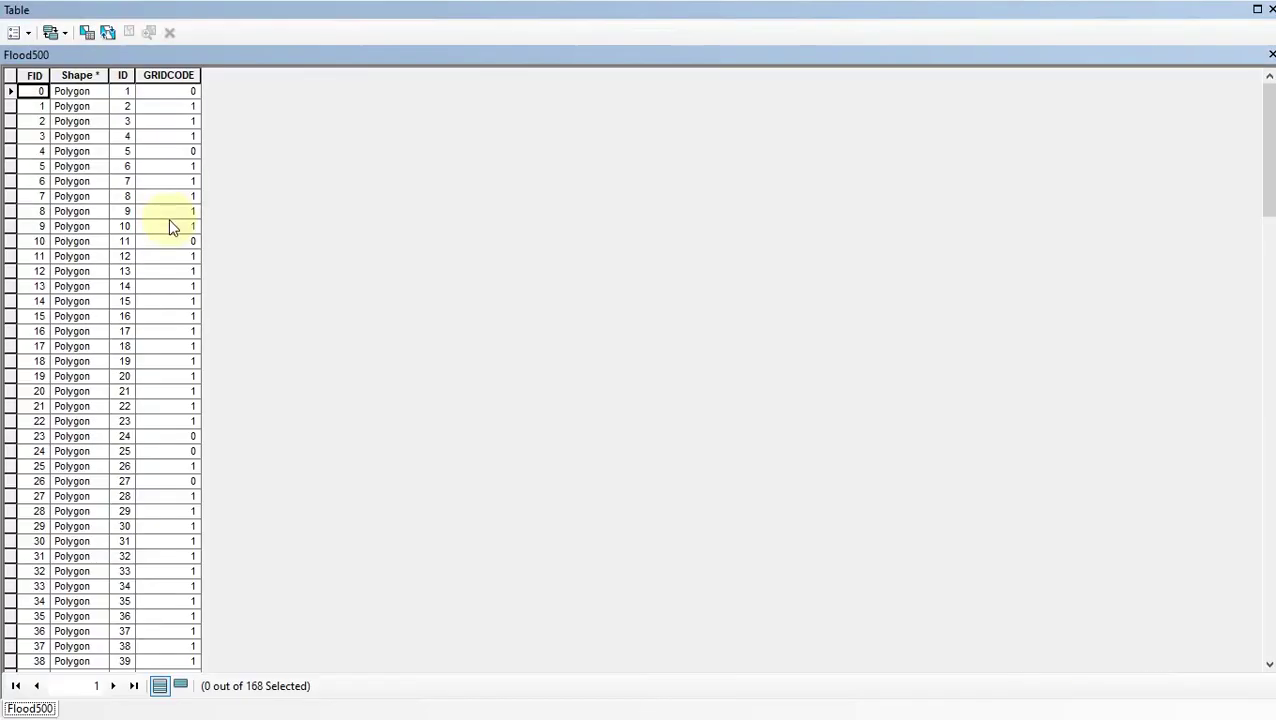
{"action": "left_click", "coordinate": [155, 75]}
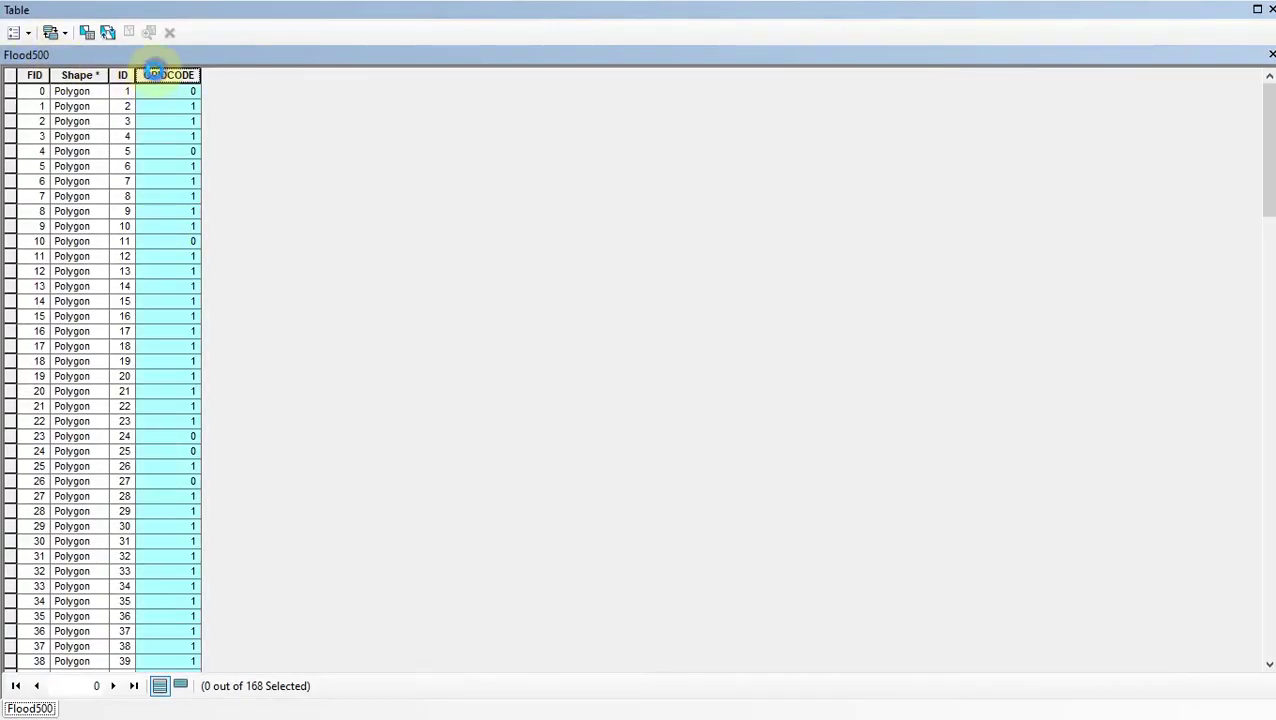
{"action": "left_click", "coordinate": [187, 107]}
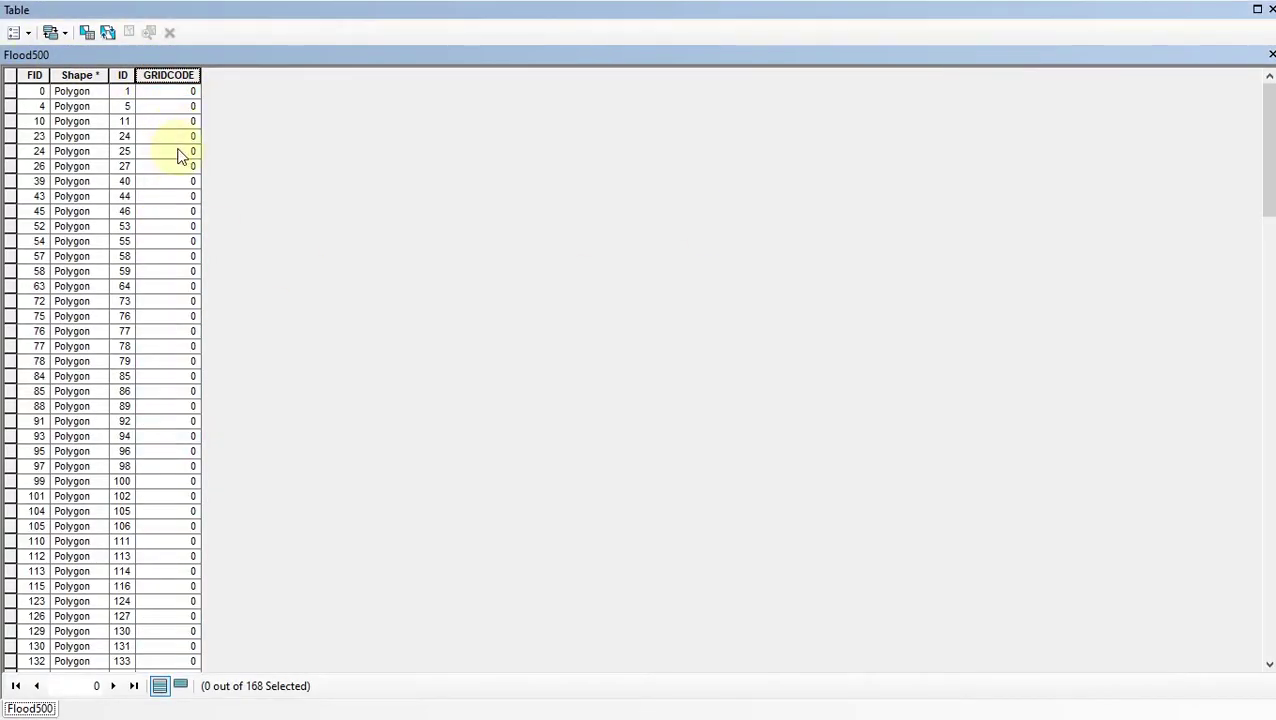
{"action": "scroll", "coordinate": [183, 190], "scroll_direction": "down", "scroll_amount": 5}
{"action": "scroll", "coordinate": [178, 240], "scroll_direction": "down", "scroll_amount": 12}
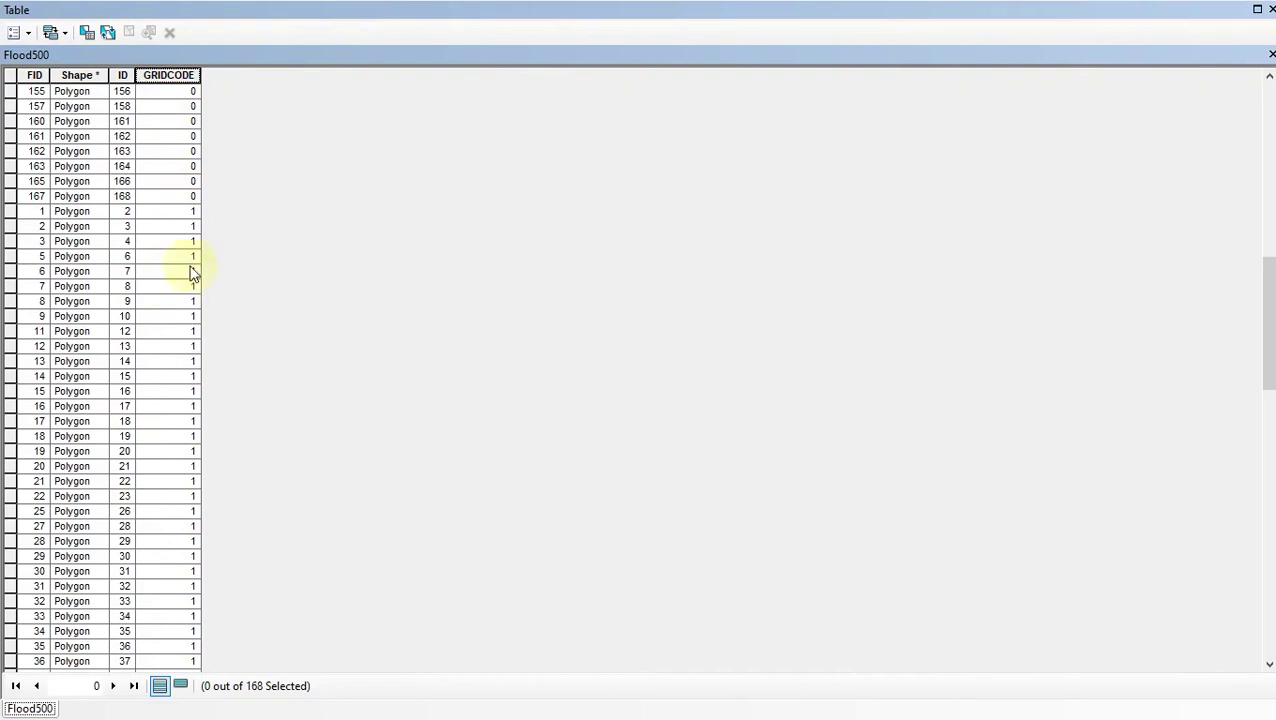
{"action": "scroll", "coordinate": [185, 467], "scroll_direction": "down", "scroll_amount": 20}
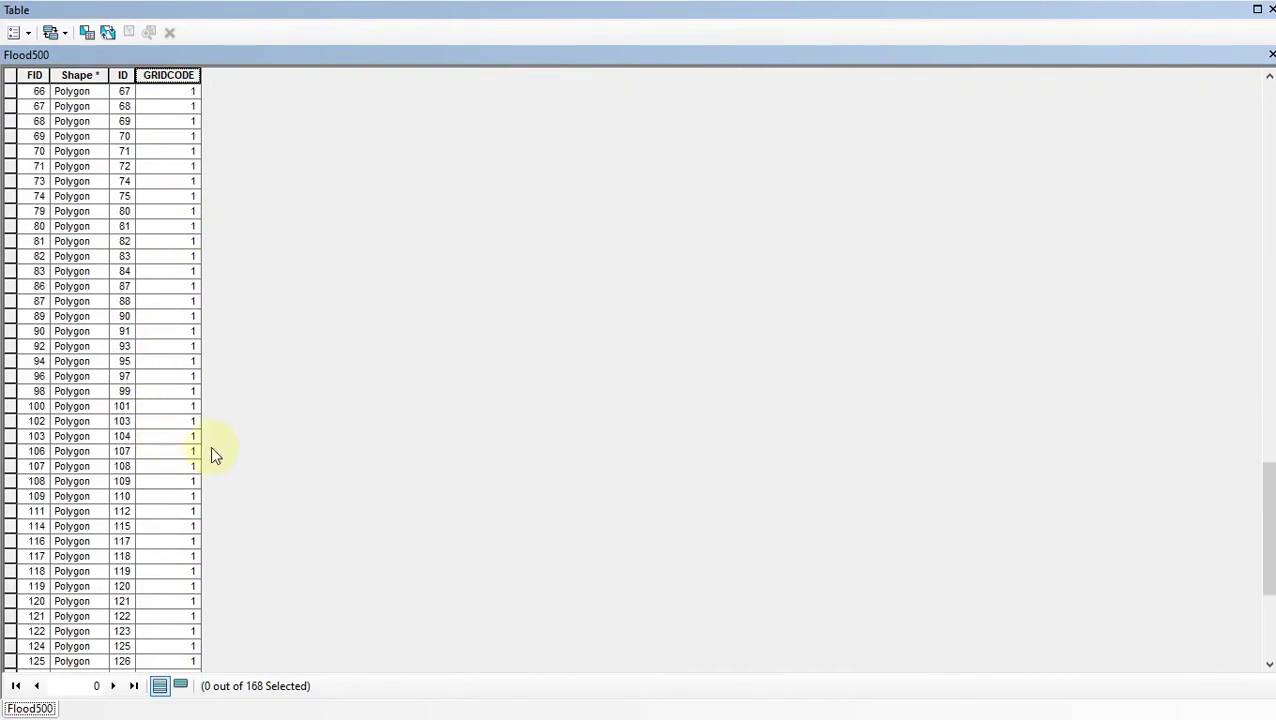
{"action": "scroll", "coordinate": [123, 340], "scroll_direction": "up", "scroll_amount": 15}
{"action": "scroll", "coordinate": [123, 345], "scroll_direction": "up", "scroll_amount": 2}
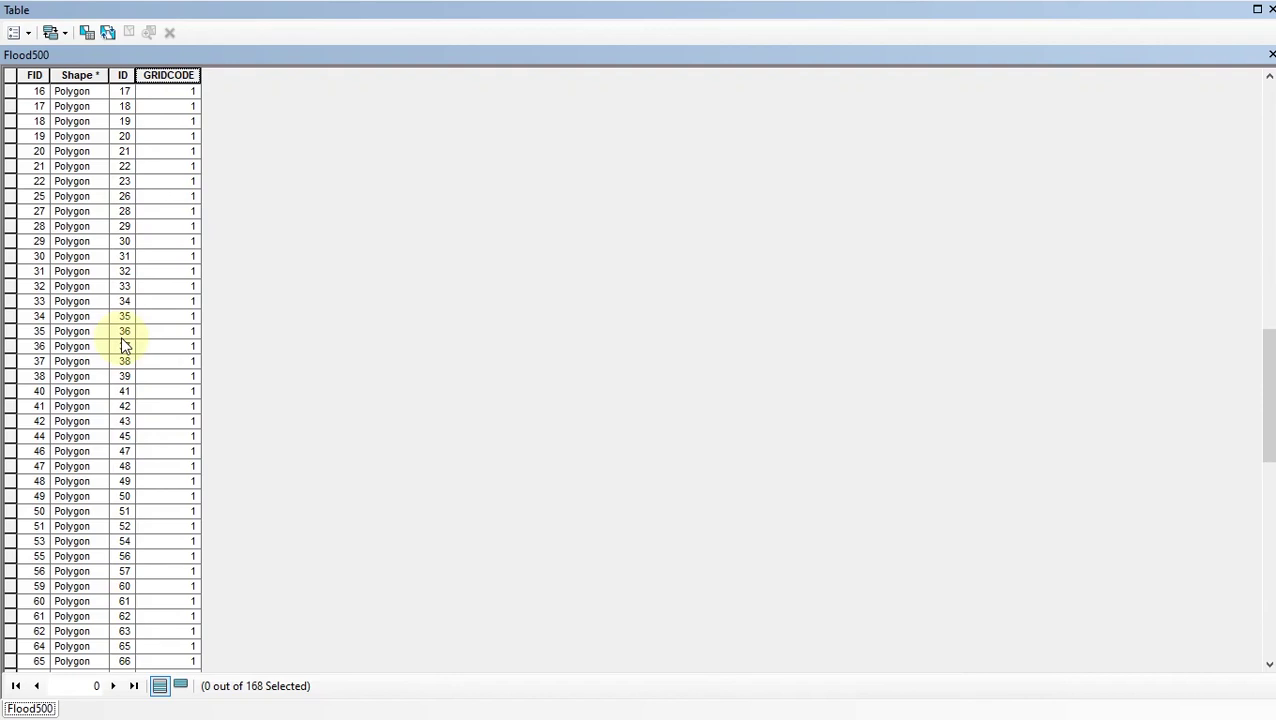
{"action": "left_click", "coordinate": [1270, 9]}
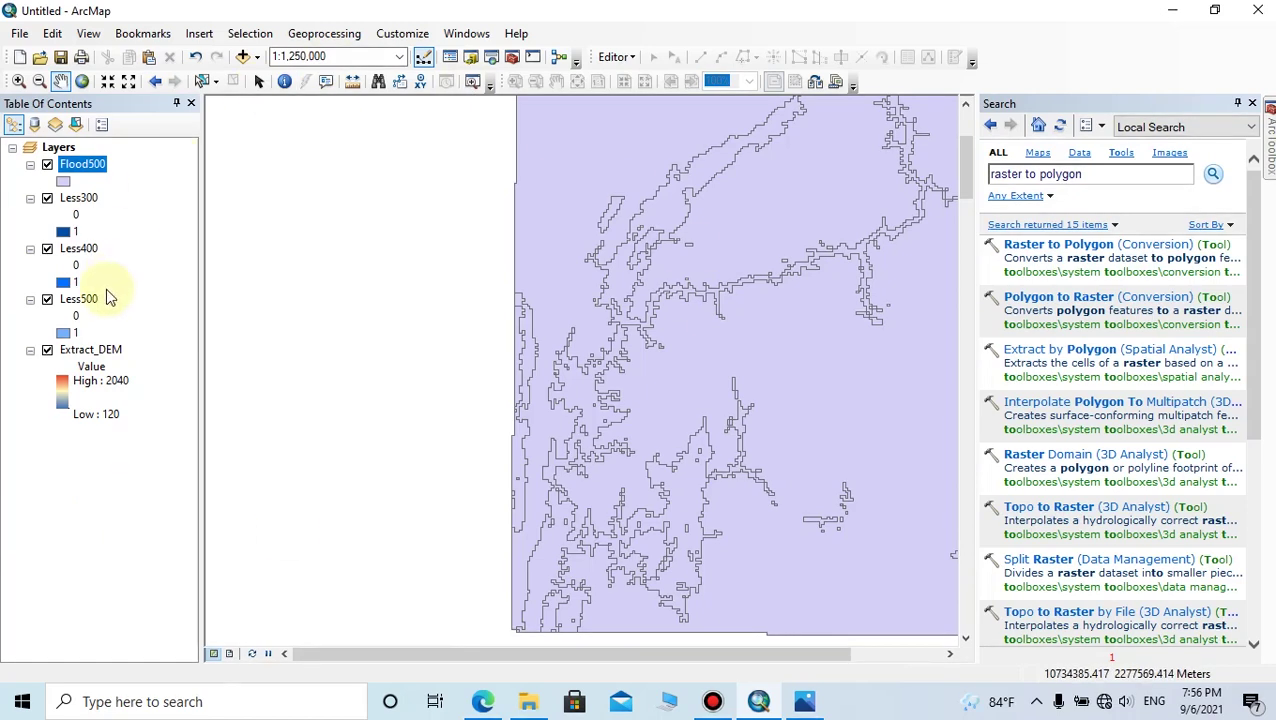
- Open the Query Builder from Flood500's Definition Query properties
{"action": "left_click", "coordinate": [82, 166]}
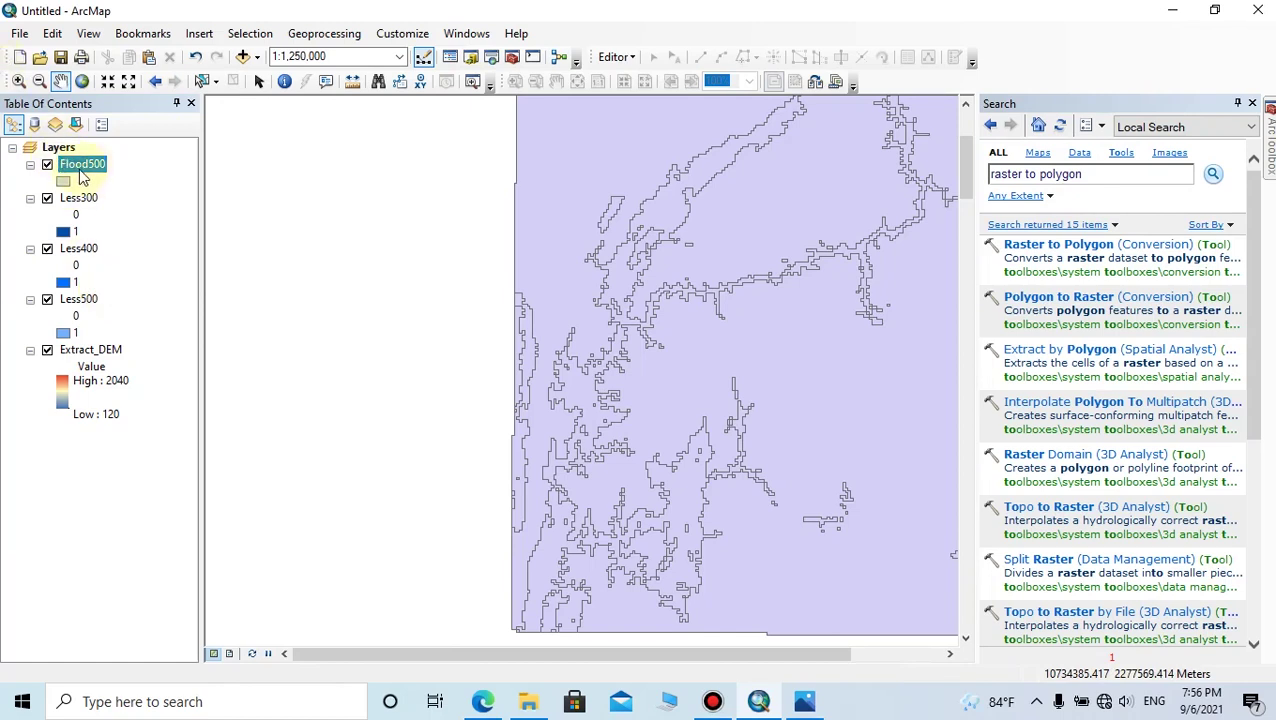
{"action": "right_click", "coordinate": [80, 168]}
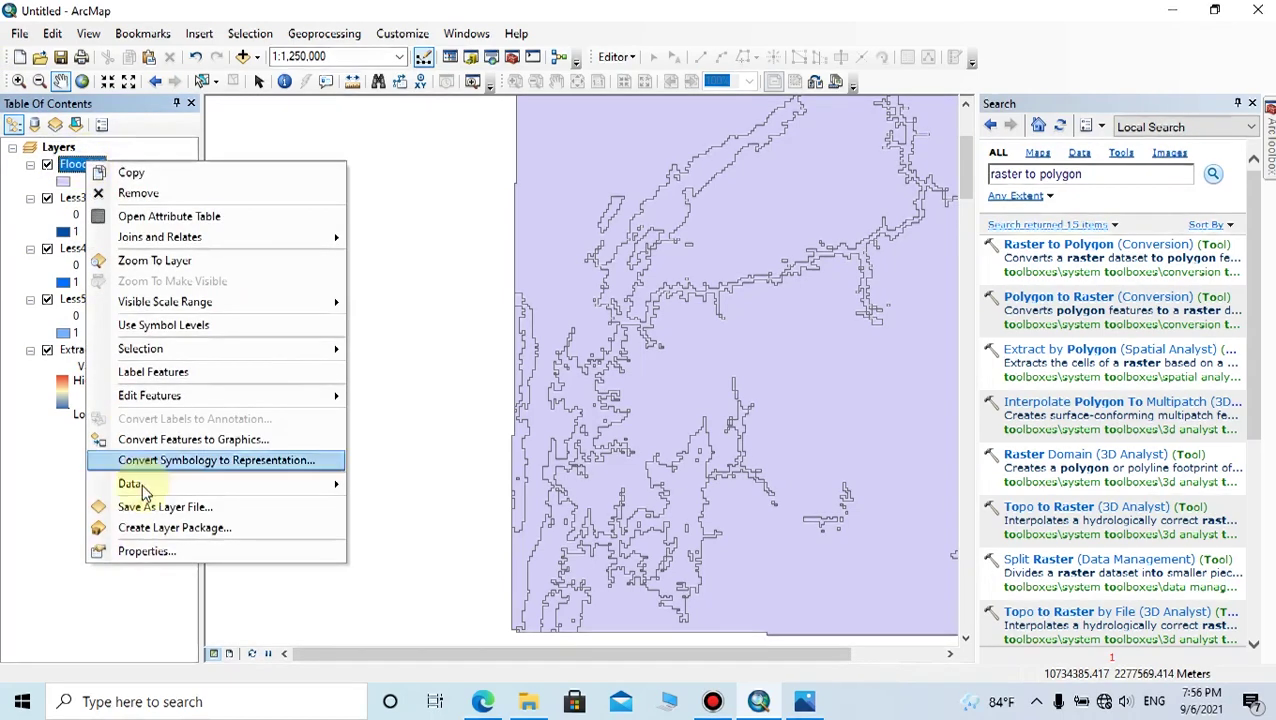
{"action": "left_click", "coordinate": [165, 548]}
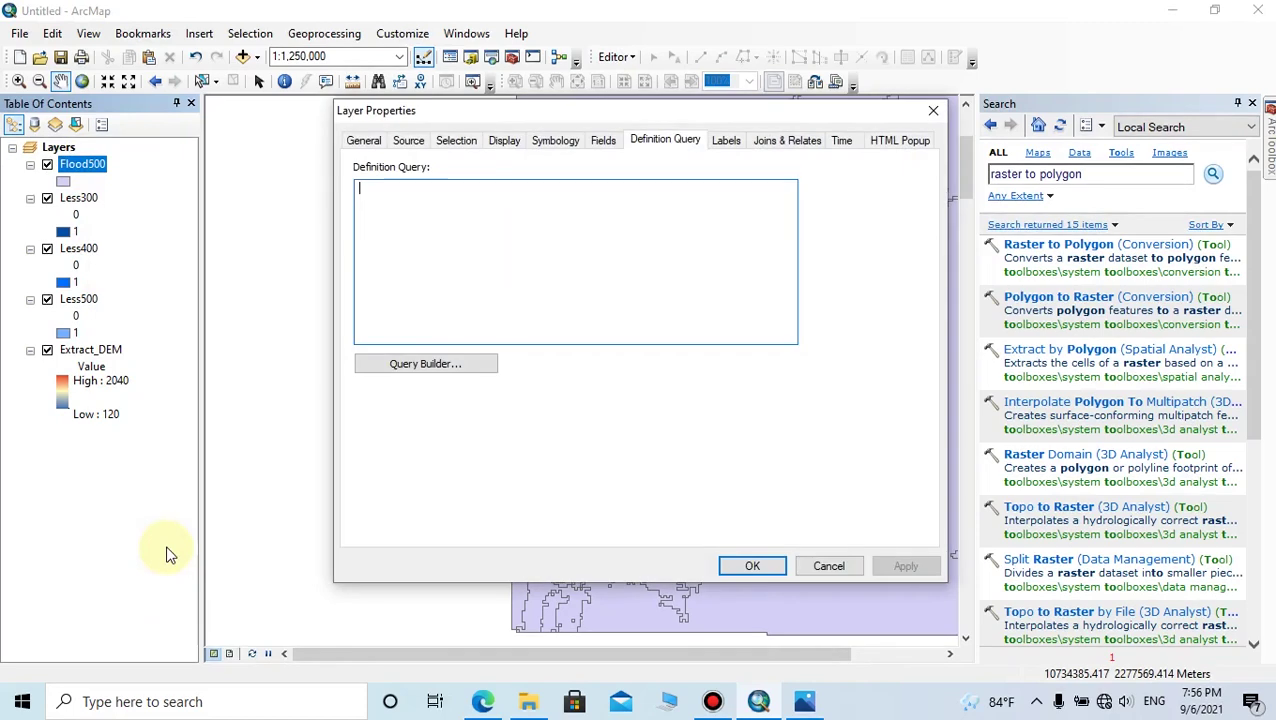
{"action": "left_click", "coordinate": [662, 142]}
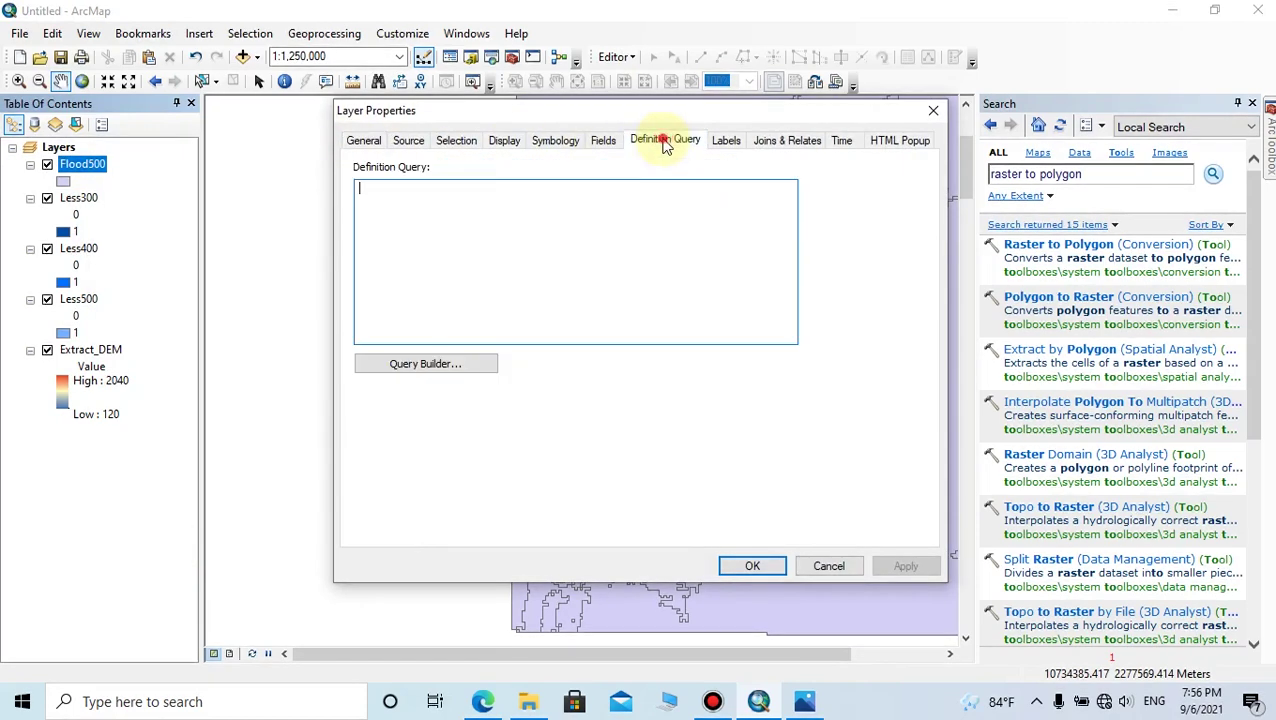
{"action": "left_click", "coordinate": [437, 365]}
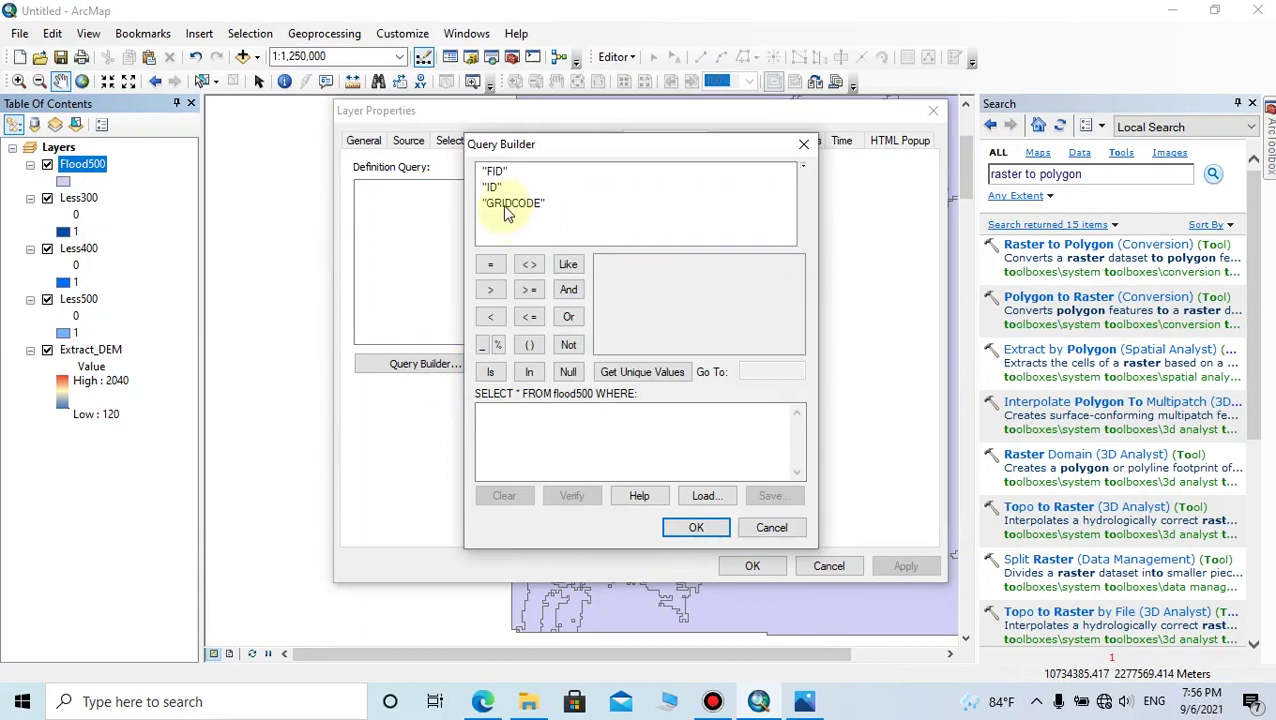
- Build and verify the expression "GRIDCODE" = 1, then apply it to Flood500
{"action": "double_click", "coordinate": [512, 204]}
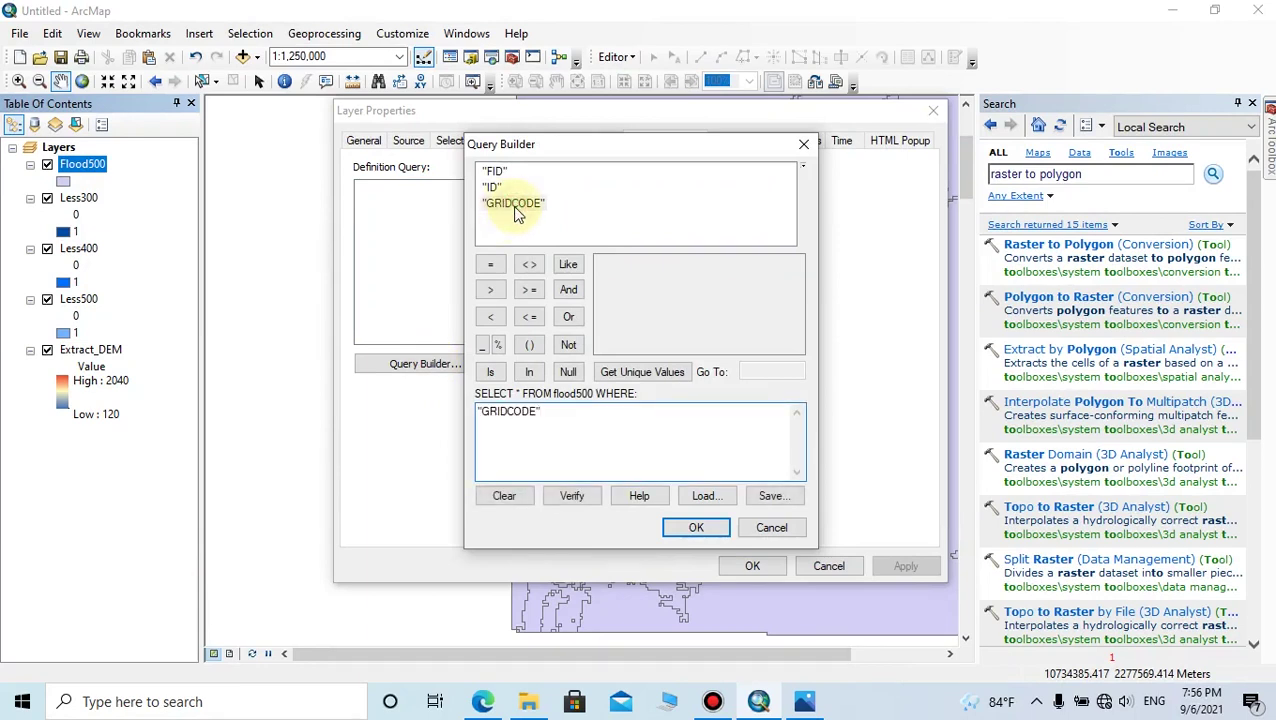
{"action": "left_click", "coordinate": [495, 270]}
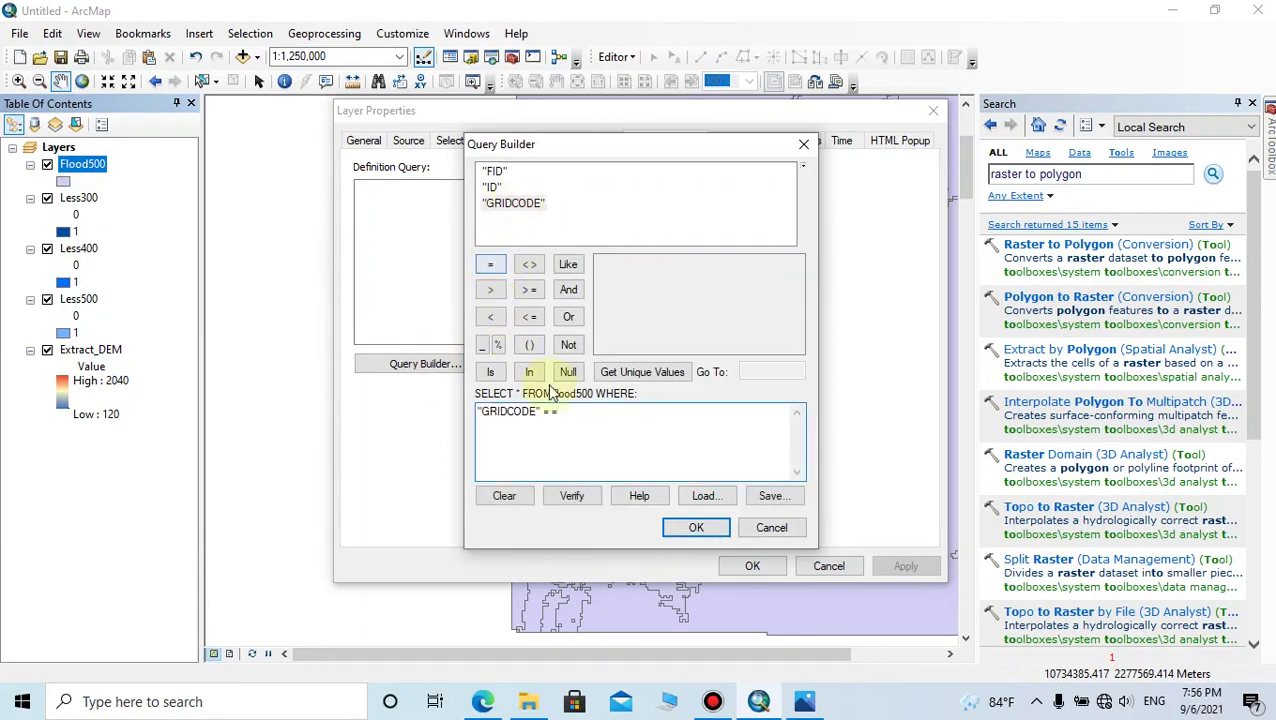
{"action": "left_click", "coordinate": [667, 381]}
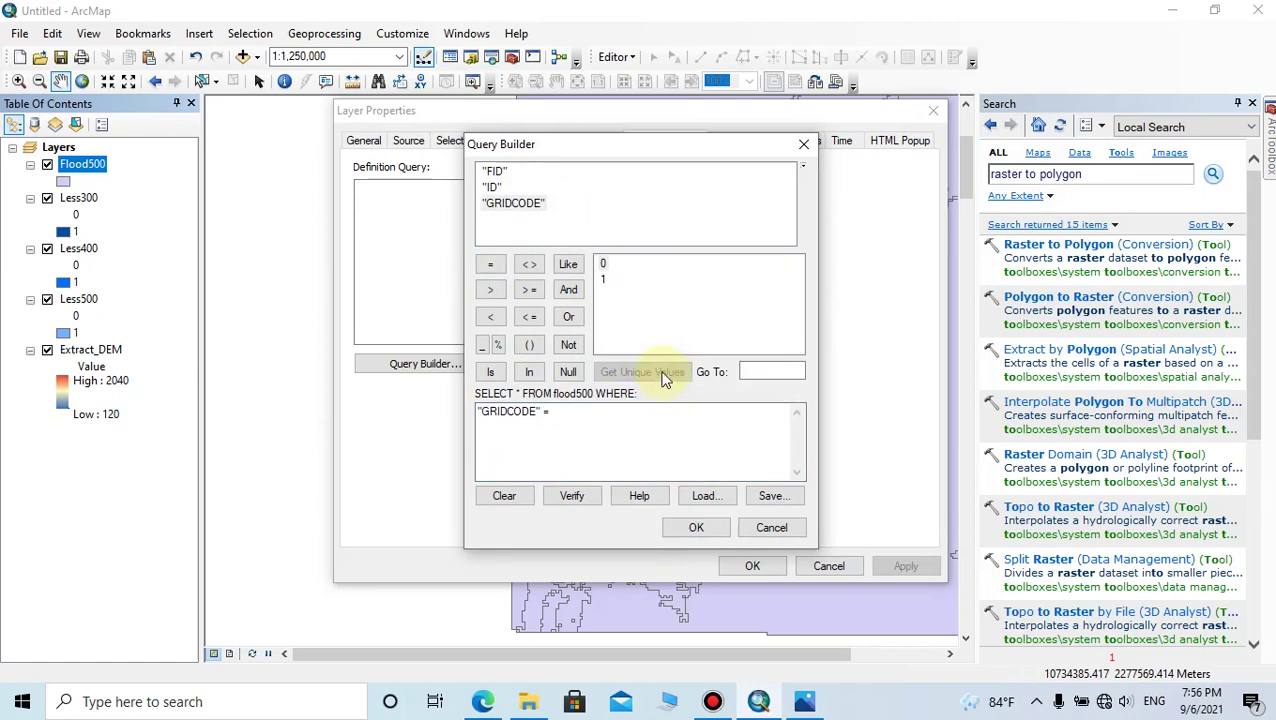
{"action": "double_click", "coordinate": [602, 280]}
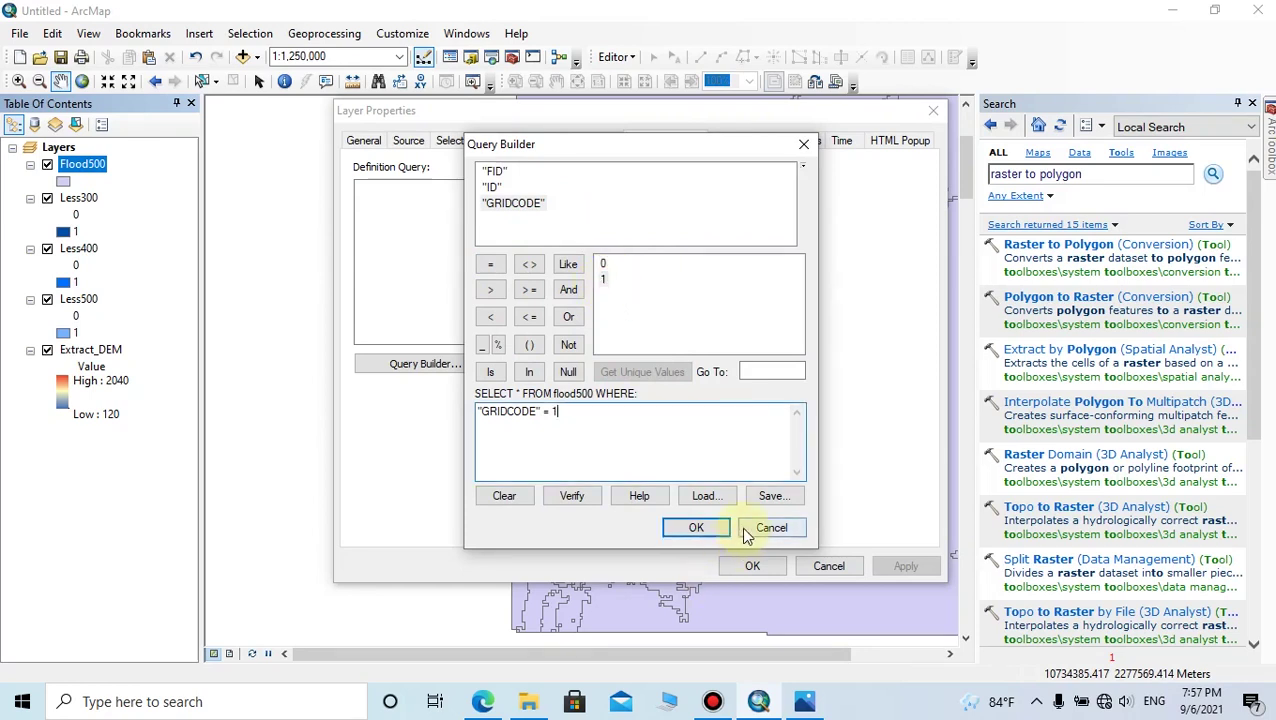
{"action": "left_click", "coordinate": [572, 505]}
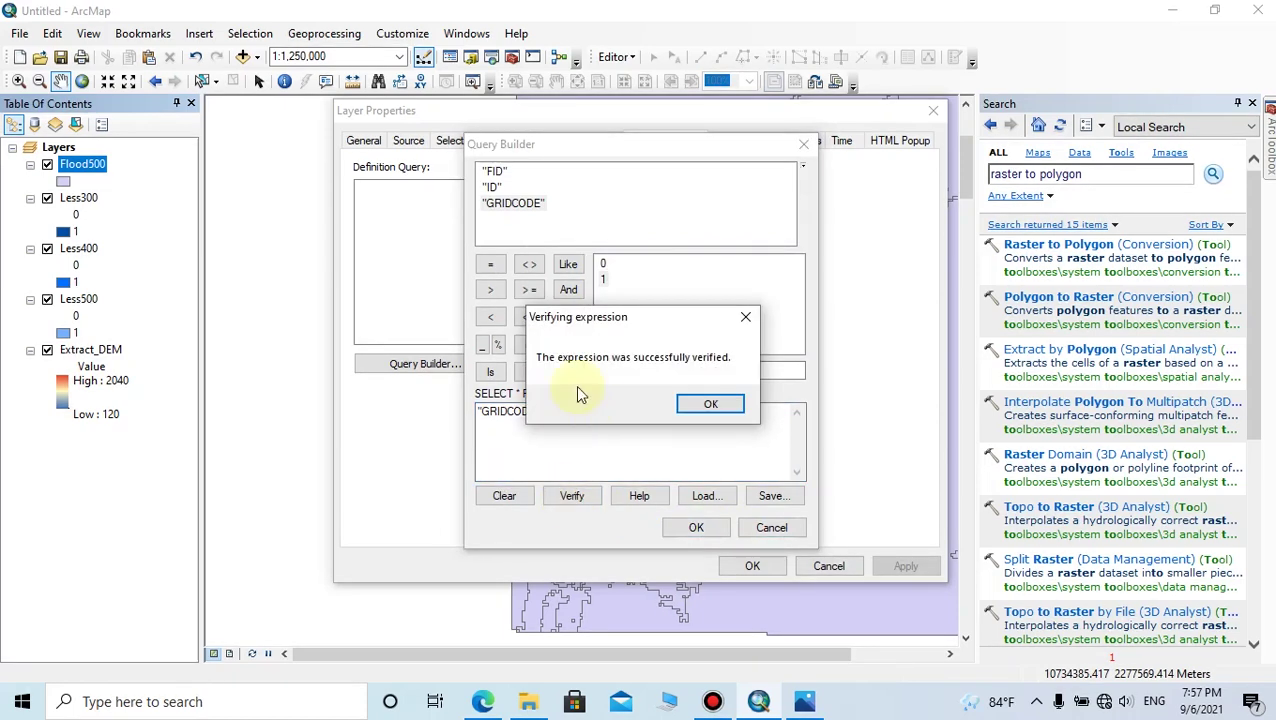
{"action": "left_click", "coordinate": [705, 406]}
{"action": "left_click", "coordinate": [696, 527]}
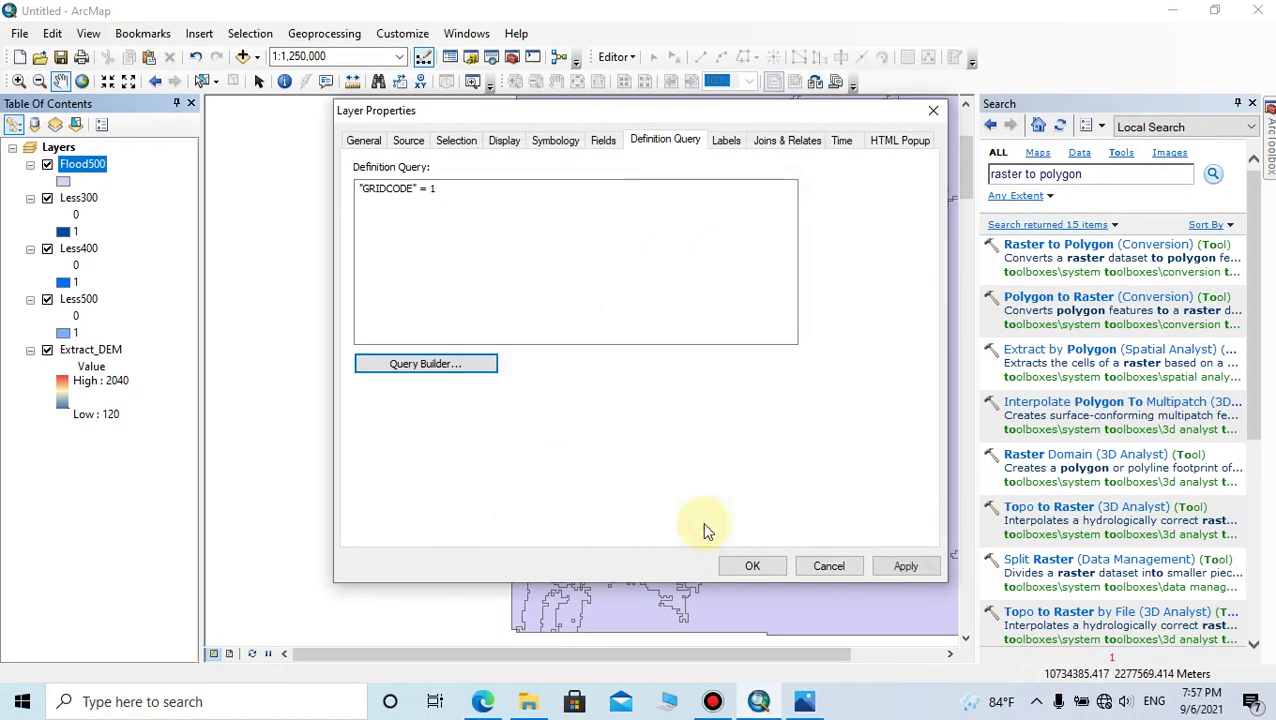
{"action": "left_click", "coordinate": [907, 569]}
- Fill the Flood500 polygons with Yogo Blue and hide the Less500 layer
{"action": "left_click", "coordinate": [752, 566]}
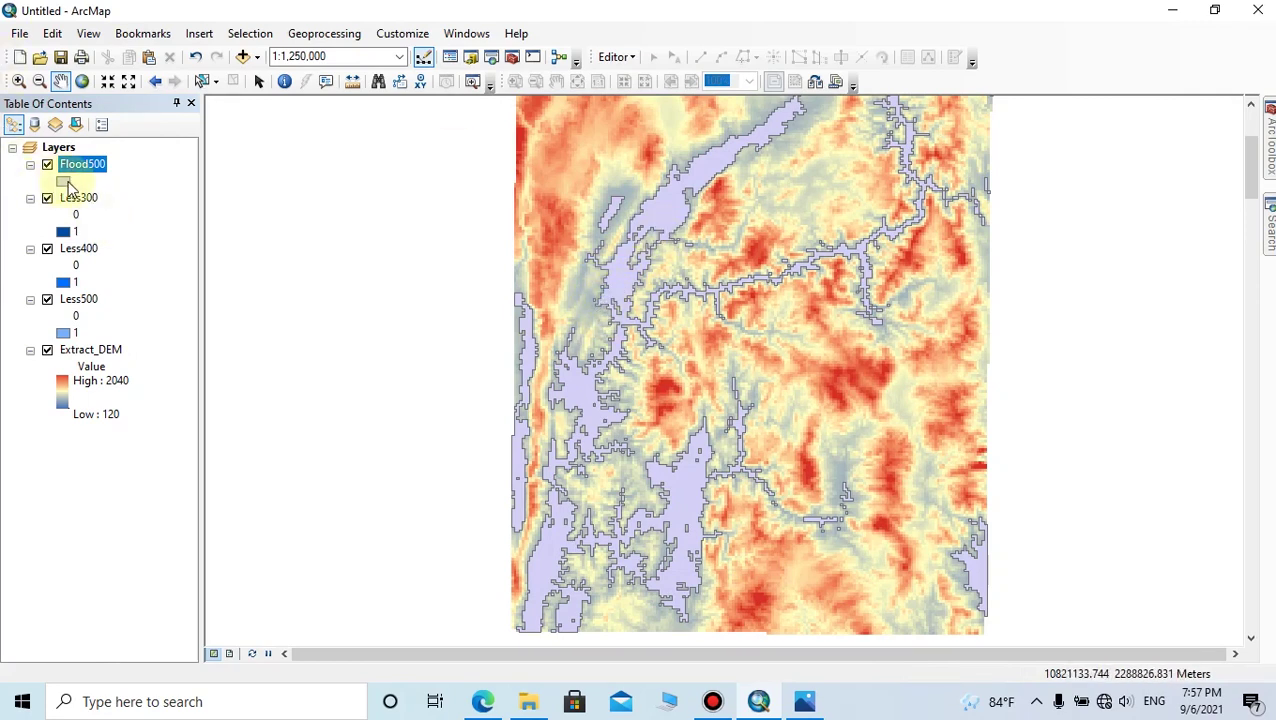
{"action": "double_click", "coordinate": [68, 183]}
{"action": "left_click", "coordinate": [838, 281]}
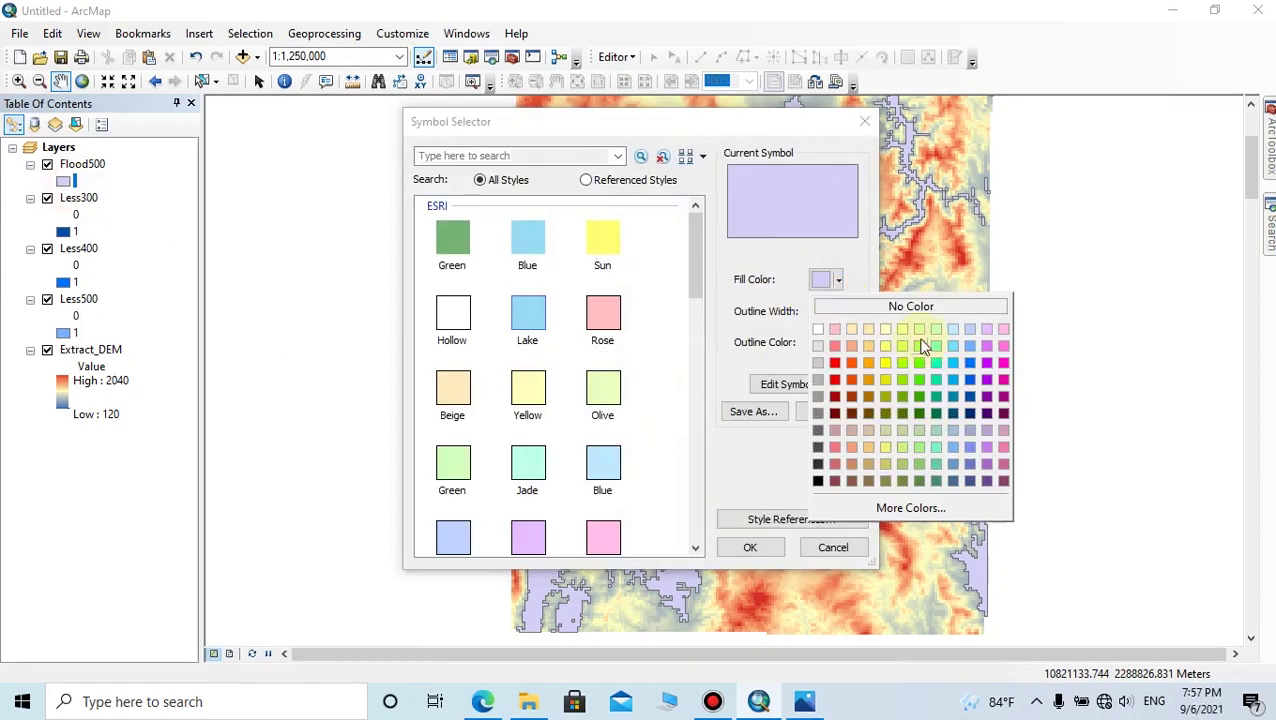
{"action": "left_click", "coordinate": [968, 345]}
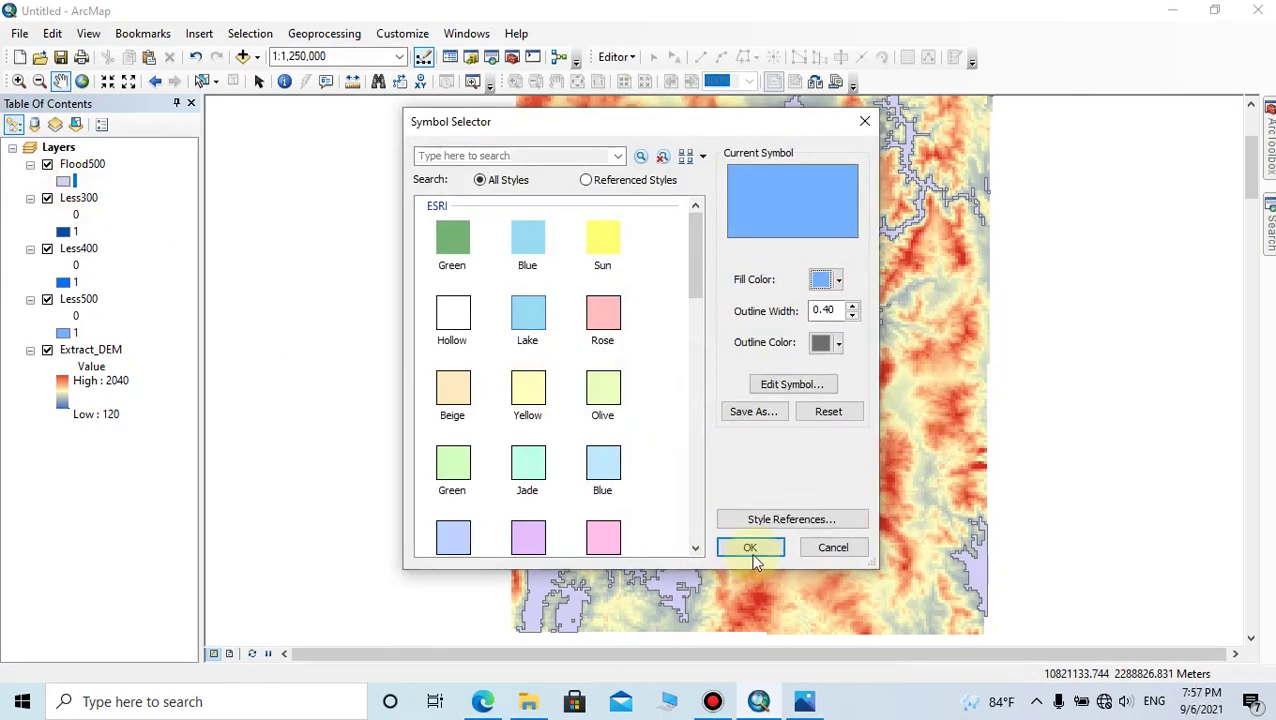
{"action": "left_click", "coordinate": [752, 546]}
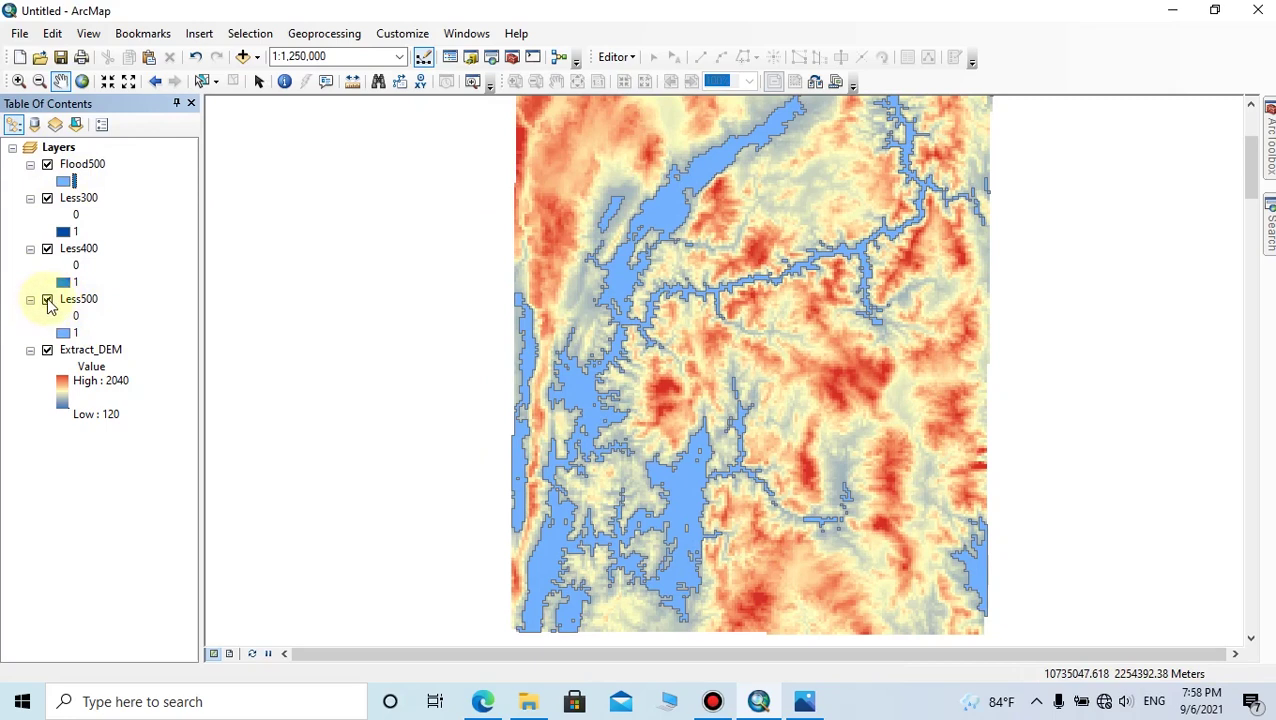
{"action": "left_click", "coordinate": [47, 300]}
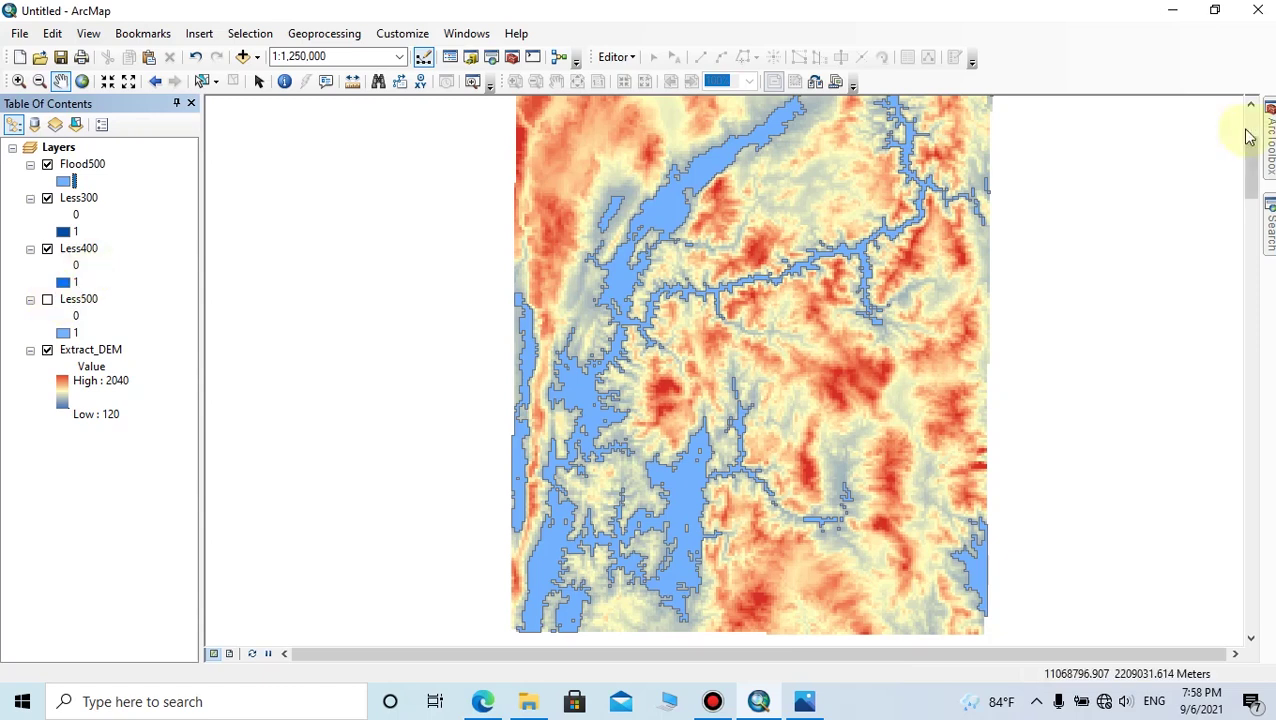
- Convert Less400 to polygons saved as flood400.shp
{"action": "mouse_move", "coordinate": [1268, 140]}
{"action": "mouse_move", "coordinate": [1268, 225]}
{"action": "left_click", "coordinate": [1075, 250]}
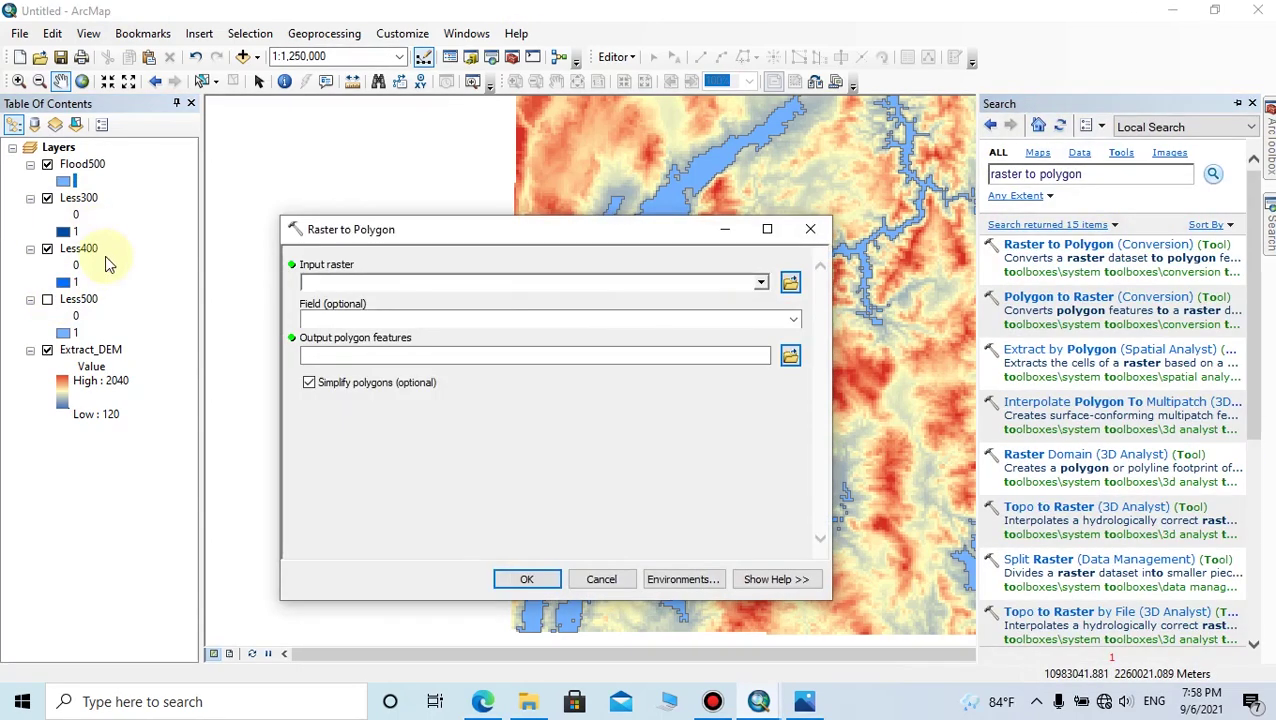
{"action": "left_click_drag", "start_coordinate": [88, 255], "coordinate": [318, 284]}
{"action": "left_click", "coordinate": [790, 357]}
{"action": "left_click", "coordinate": [381, 338]}
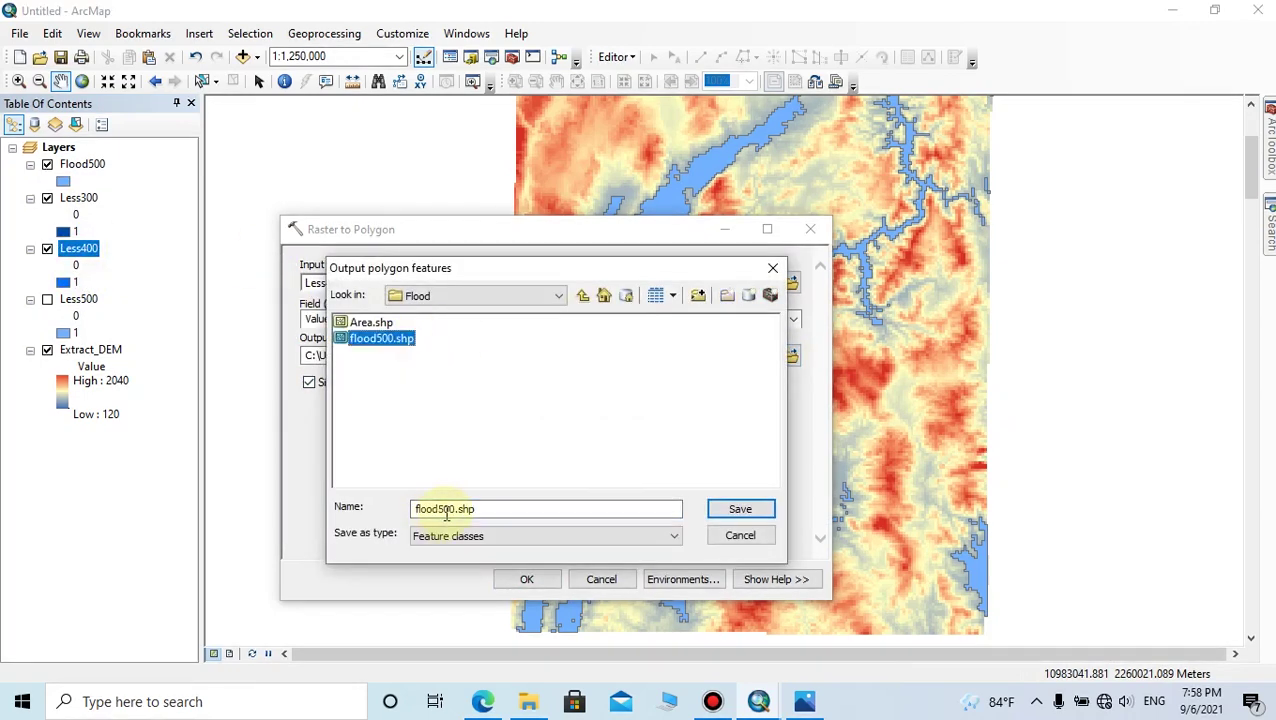
{"action": "left_click", "coordinate": [449, 509]}
{"action": "key", "text": "BackSpace"}
{"action": "type", "text": "4"}
{"action": "left_click", "coordinate": [738, 510]}
{"action": "left_click", "coordinate": [527, 579]}
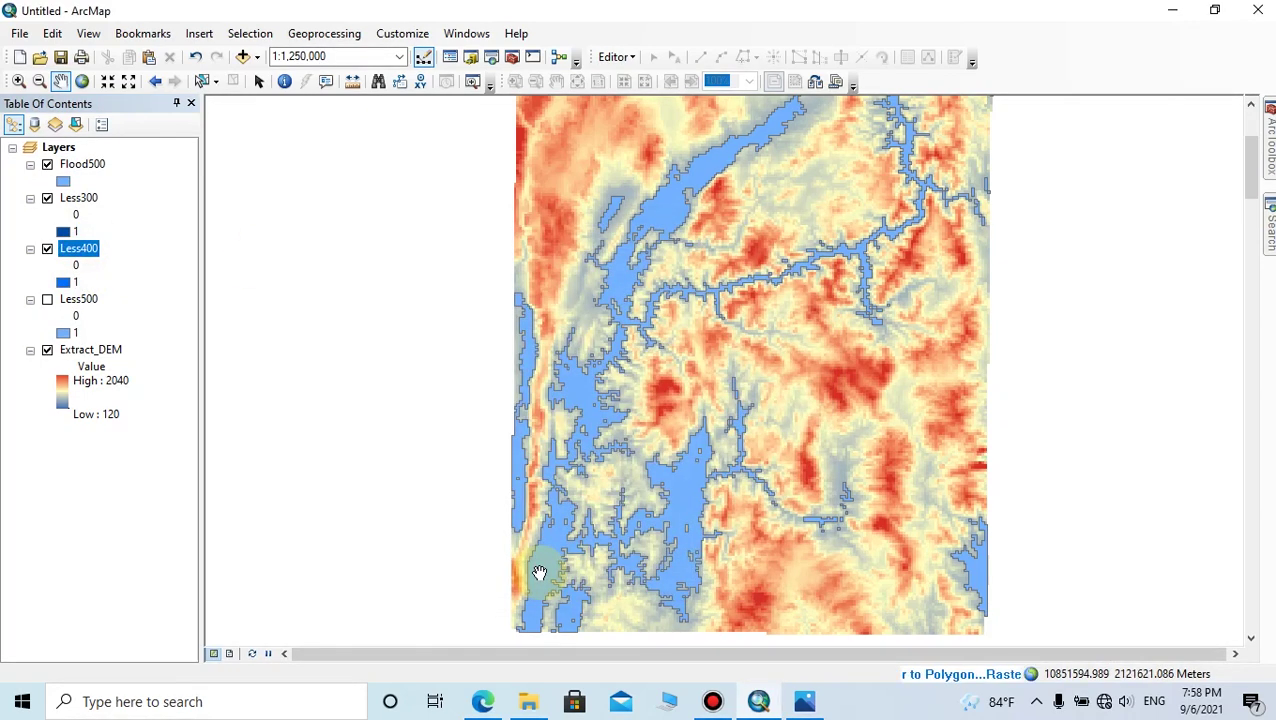
- Give flood400 the definition query "GRIDCODE" = 1
{"action": "right_click", "coordinate": [81, 164]}
{"action": "left_click", "coordinate": [194, 554]}
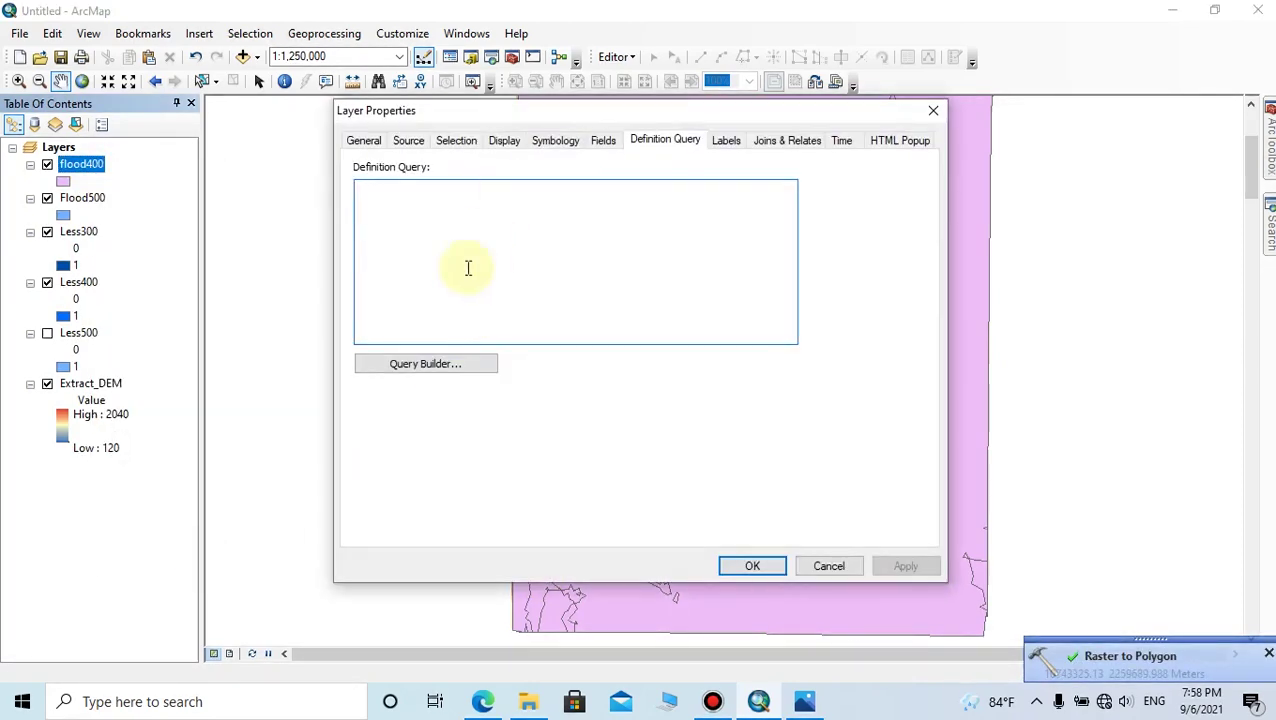
{"action": "left_click", "coordinate": [421, 362]}
{"action": "double_click", "coordinate": [513, 203]}
{"action": "left_click", "coordinate": [503, 264]}
{"action": "left_click", "coordinate": [642, 372]}
{"action": "double_click", "coordinate": [598, 279]}
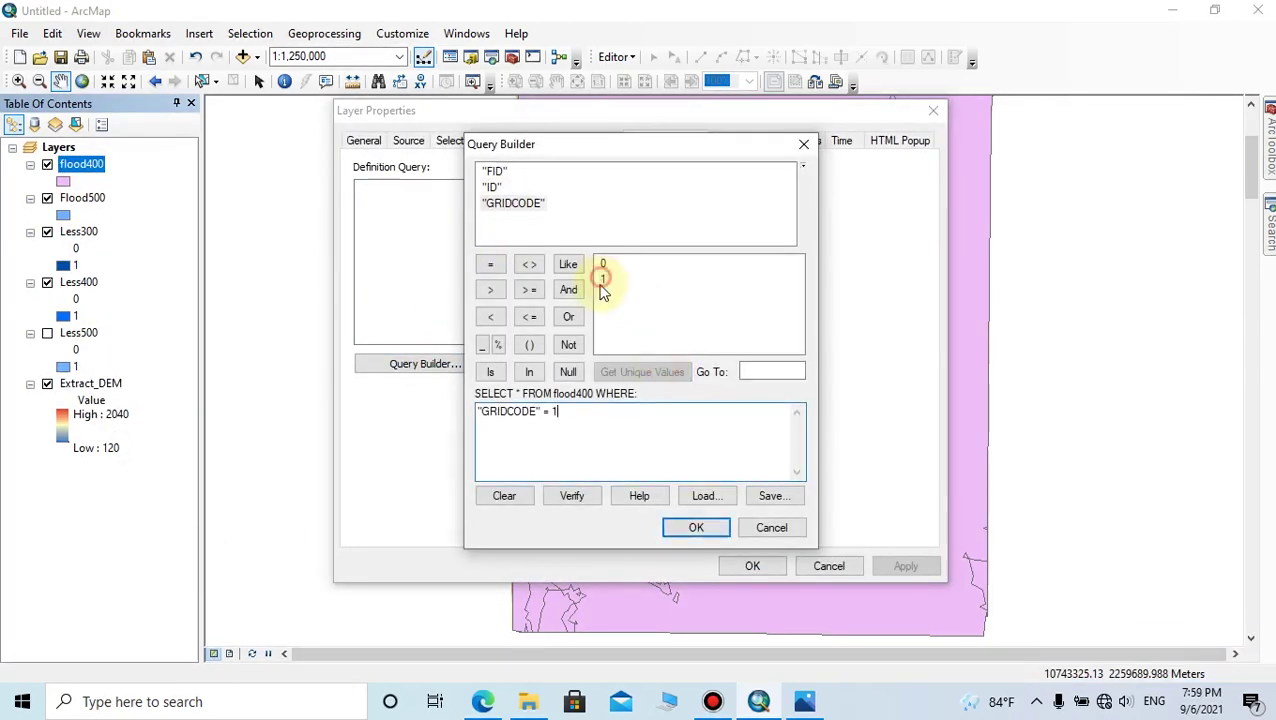
{"action": "left_click", "coordinate": [696, 527]}
{"action": "left_click", "coordinate": [906, 566]}
{"action": "left_click", "coordinate": [752, 566]}
- Fill flood400 with blue and hide the Less400 layer
{"action": "left_click", "coordinate": [63, 181]}
{"action": "left_click", "coordinate": [830, 280]}
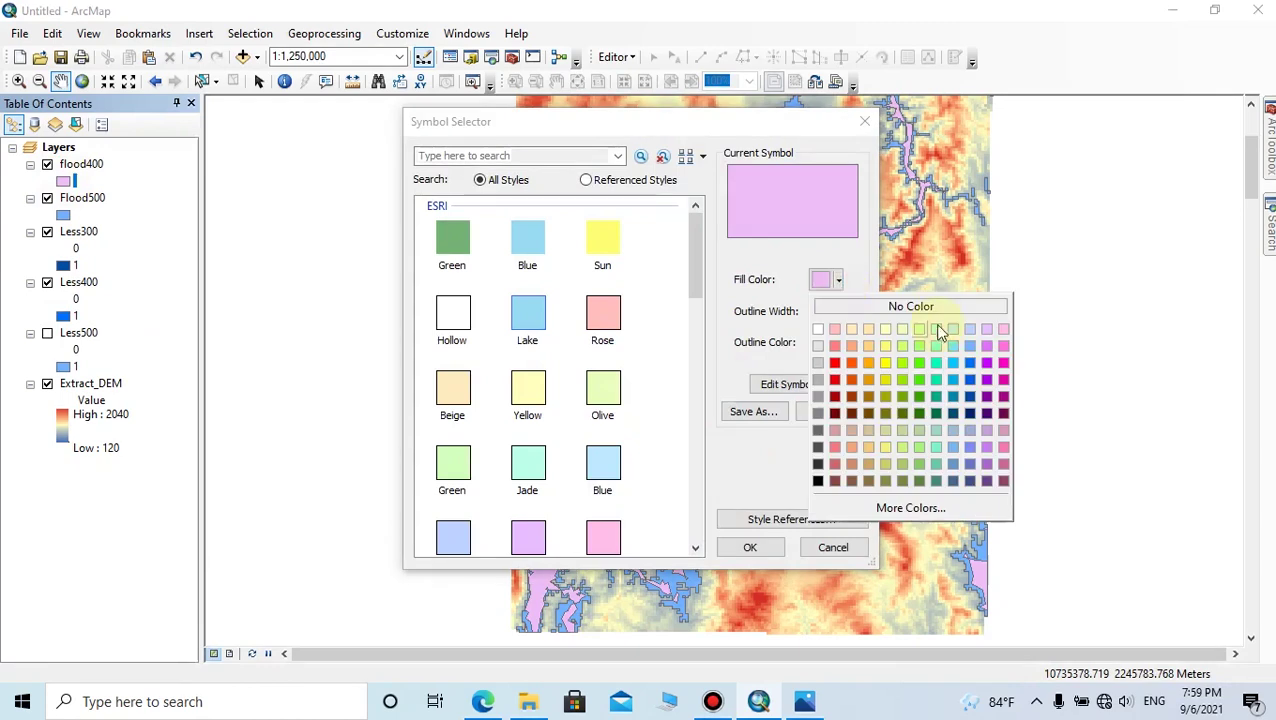
{"action": "left_click", "coordinate": [966, 370]}
{"action": "left_click", "coordinate": [750, 547]}
{"action": "left_click", "coordinate": [47, 282]}
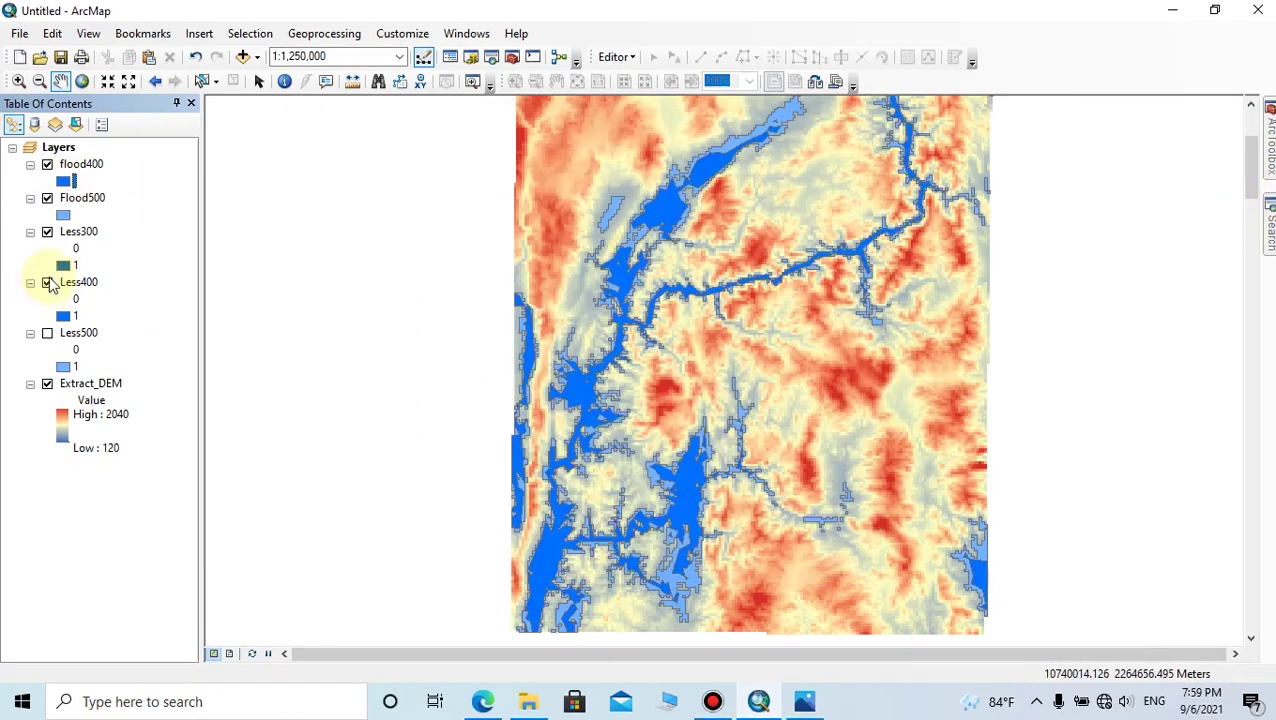
- Start a Raster to Polygon conversion with Less300 as the input raster
{"action": "mouse_move", "coordinate": [1268, 230]}
{"action": "left_click", "coordinate": [1116, 244]}
{"action": "left_click_drag", "start_coordinate": [78, 231], "coordinate": [420, 283]}
{"action": "left_click", "coordinate": [775, 356]}
{"action": "left_click", "coordinate": [381, 354]}
- Convert Less300 to polygons as flood300.shp with Simplify polygons turned off
{"action": "left_click", "coordinate": [440, 508]}
{"action": "key", "text": "Delete"}
{"action": "type", "text": "300.shp"}
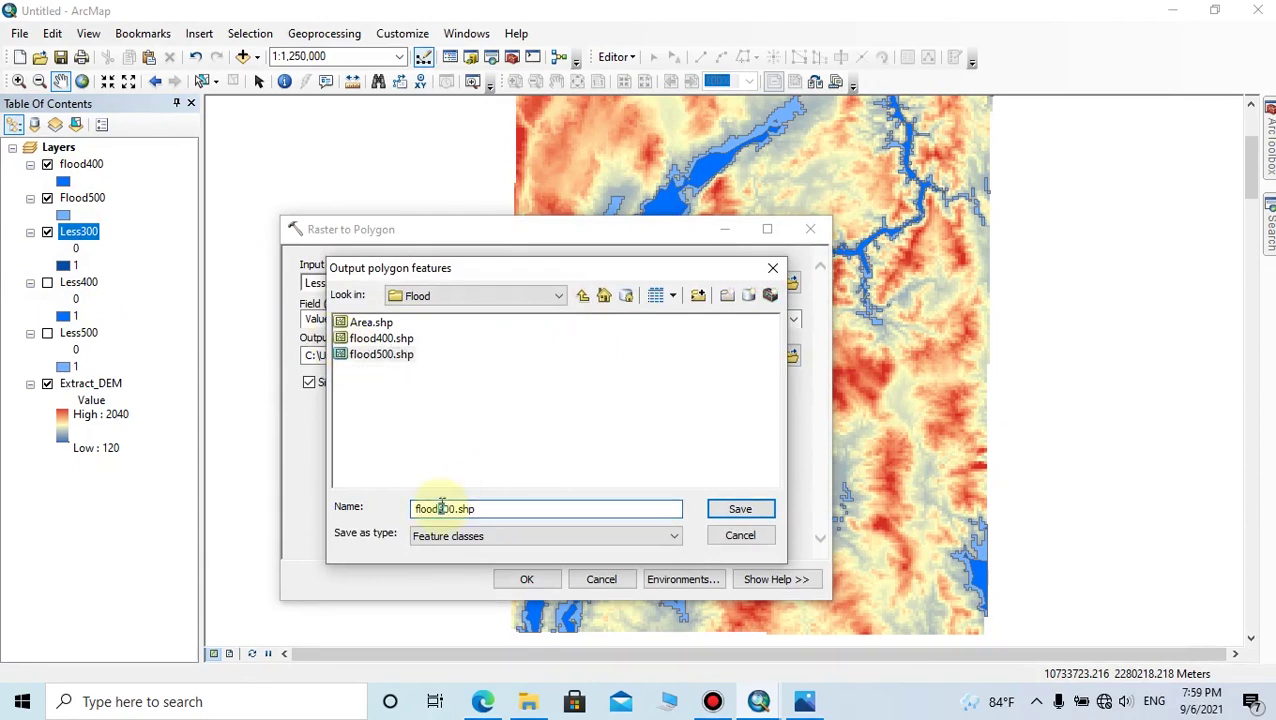
{"action": "left_click", "coordinate": [740, 508]}
{"action": "left_click", "coordinate": [308, 382]}
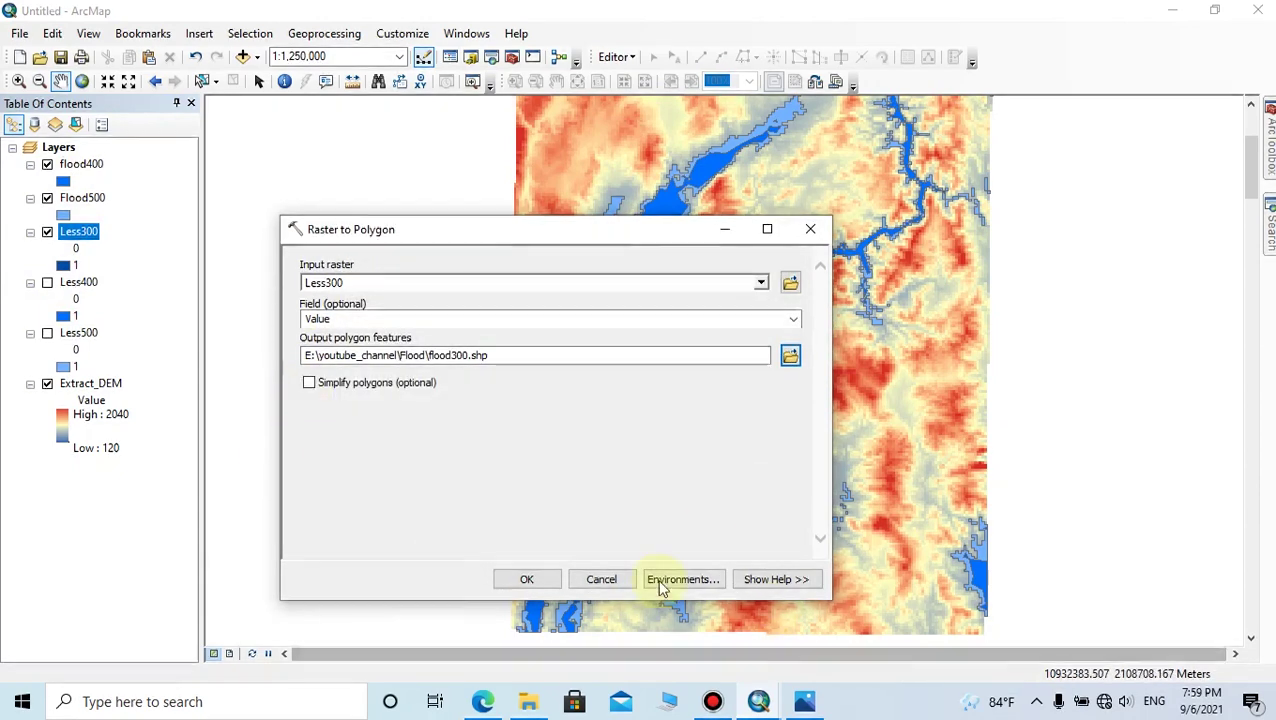
{"action": "left_click", "coordinate": [526, 579]}
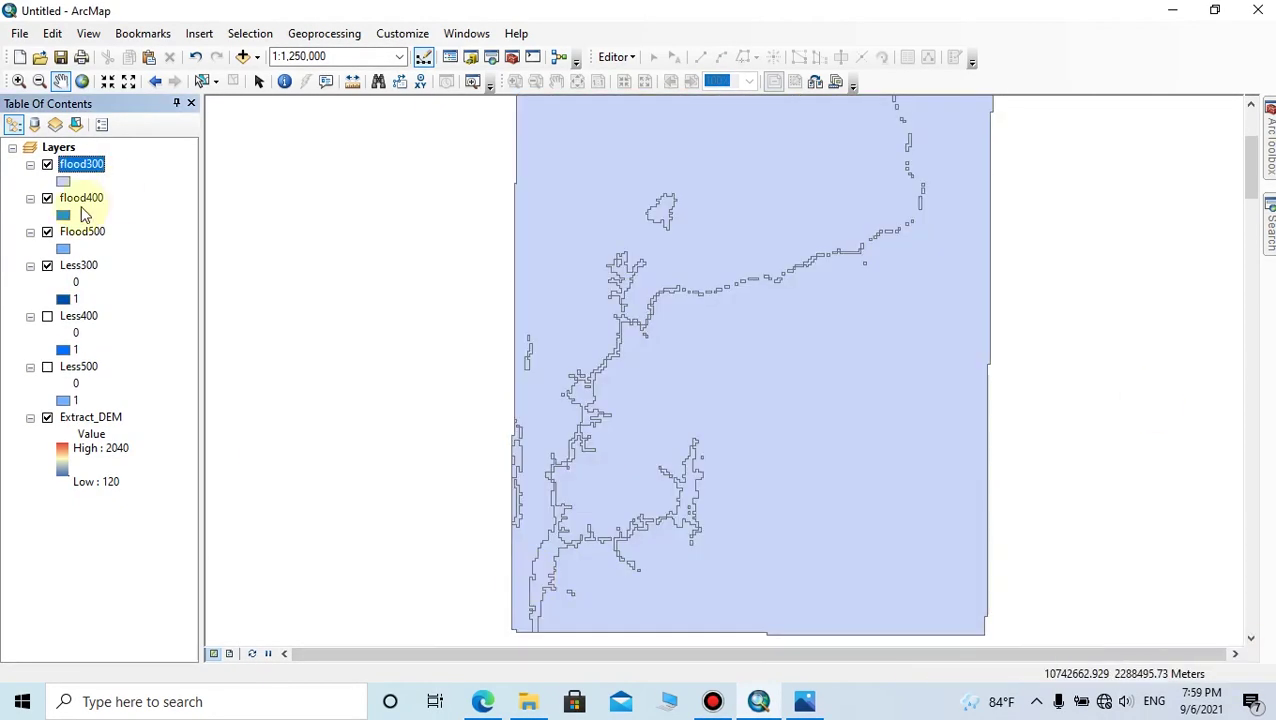
- Give the flood300 layer a definition query of "GRIDCODE" = 1
{"action": "right_click", "coordinate": [72, 165]}
{"action": "left_click", "coordinate": [218, 552]}
{"action": "left_click", "coordinate": [425, 363]}
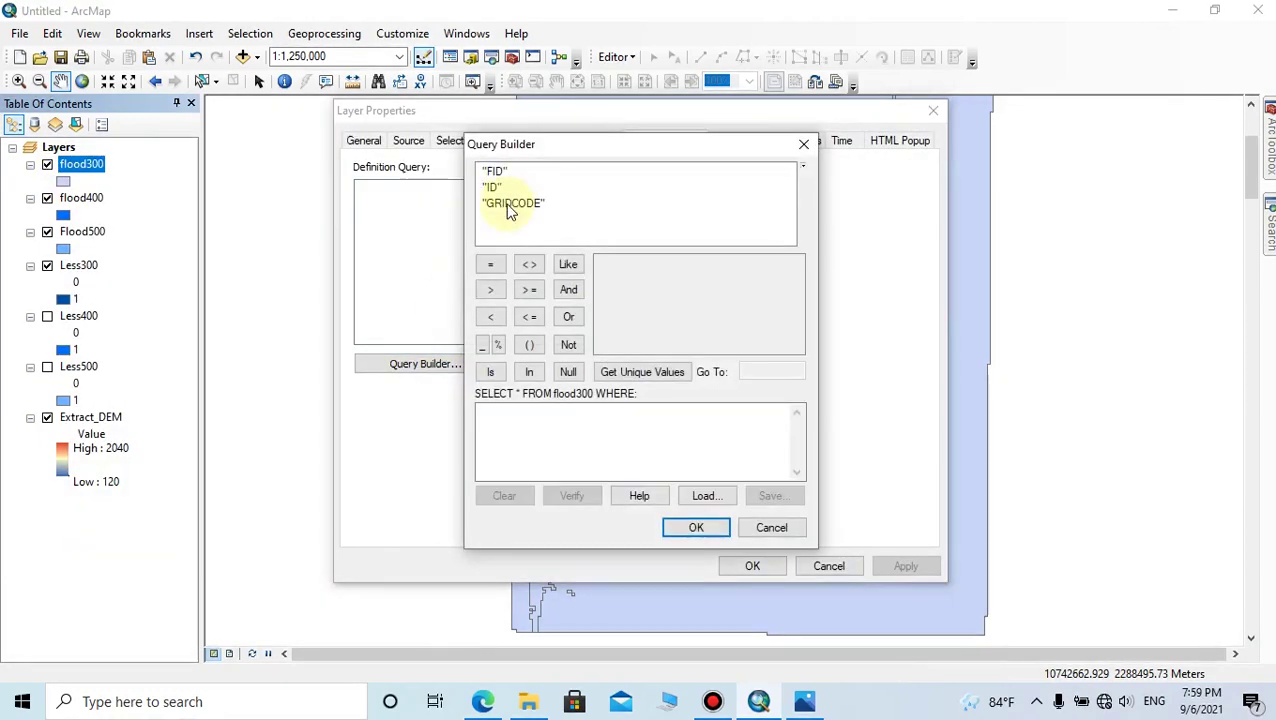
{"action": "double_click", "coordinate": [513, 203]}
{"action": "left_click", "coordinate": [490, 264]}
{"action": "left_click", "coordinate": [642, 372]}
{"action": "double_click", "coordinate": [603, 281]}
{"action": "left_click", "coordinate": [696, 527]}
{"action": "left_click", "coordinate": [905, 566]}
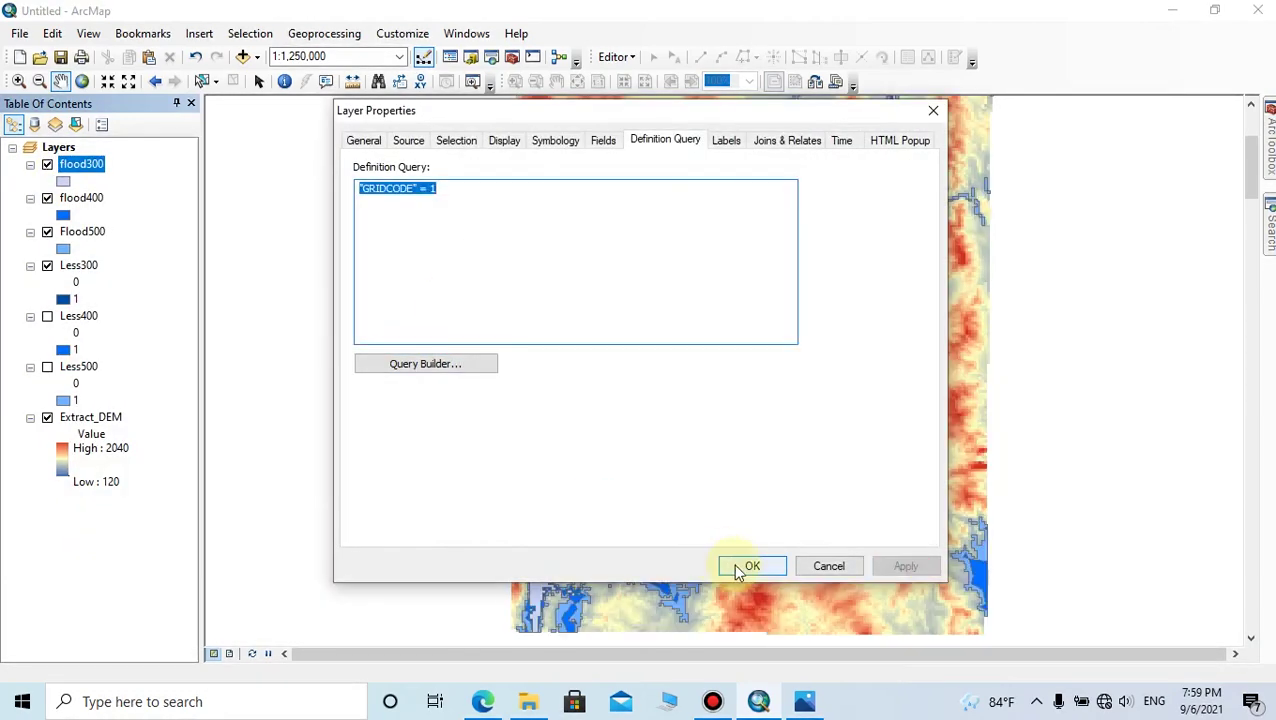
{"action": "left_click", "coordinate": [752, 566]}
- Fill the flood300 polygons with dark blue
{"action": "left_click", "coordinate": [63, 181]}
{"action": "left_click", "coordinate": [840, 283]}
{"action": "left_click", "coordinate": [975, 405]}
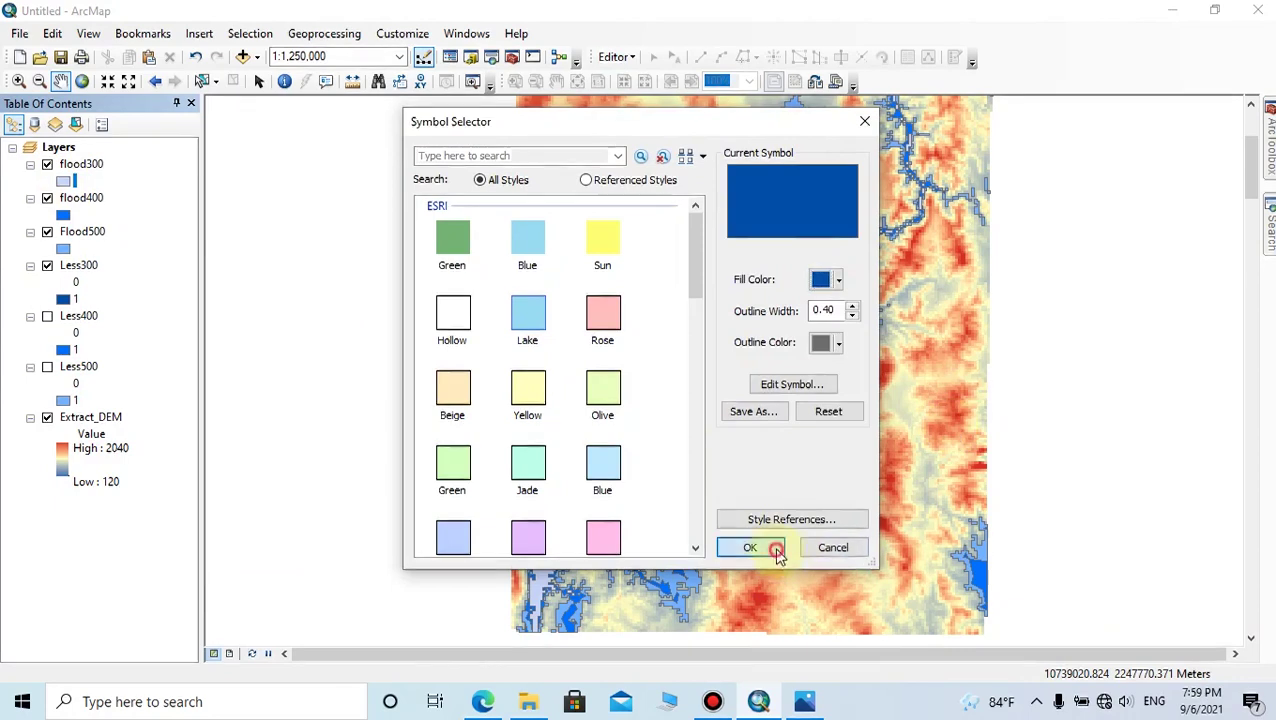
{"action": "left_click", "coordinate": [750, 547]}
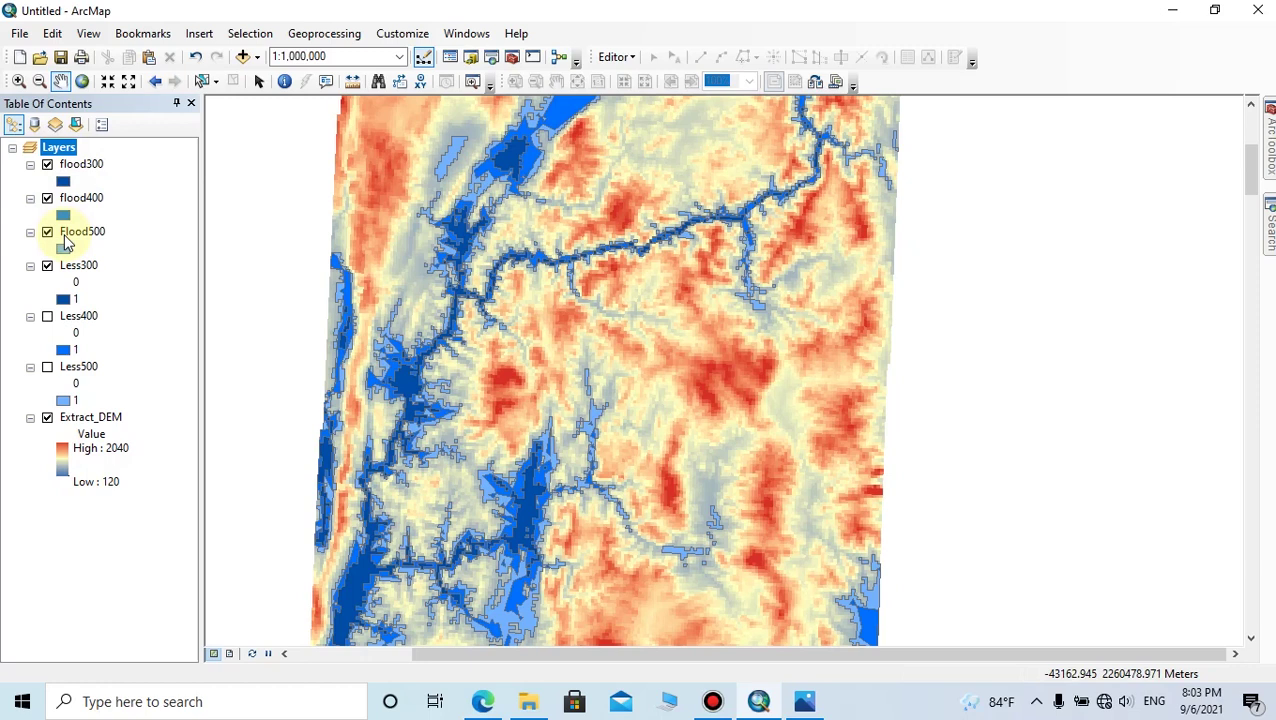
- From flood300's attribute table, add a new field 'Extend' of type Double
{"action": "right_click", "coordinate": [77, 165]}
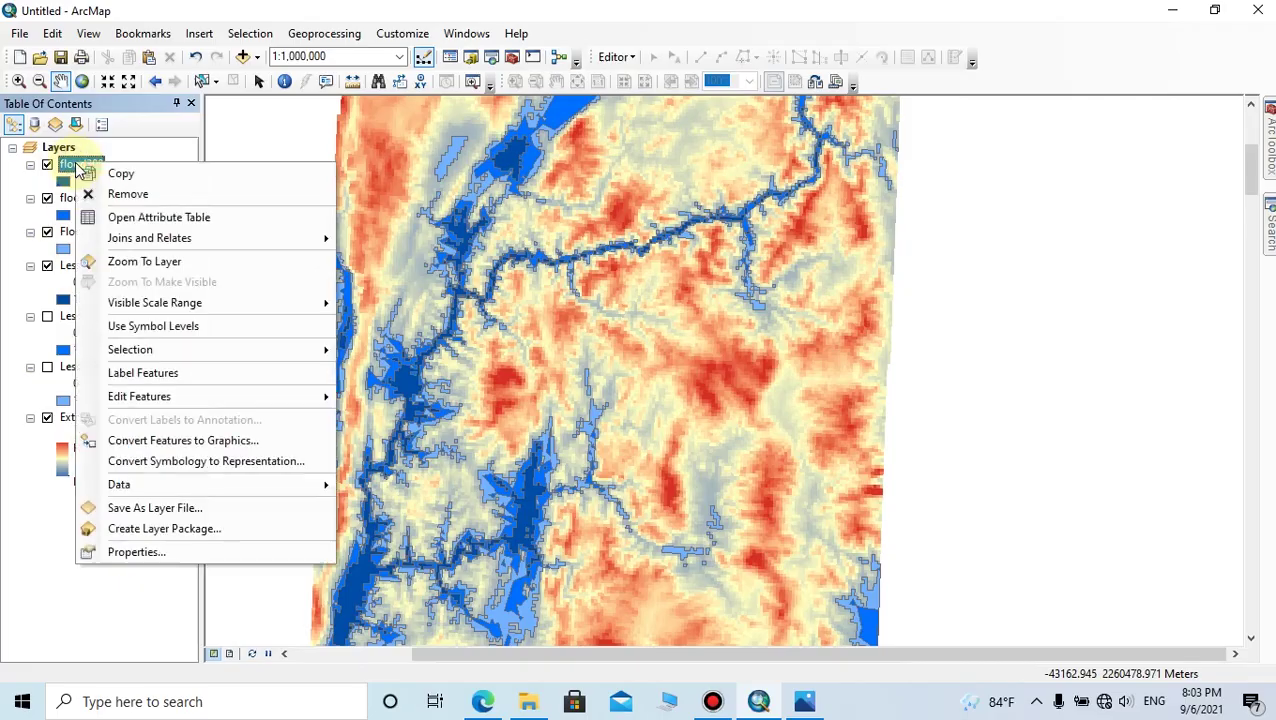
{"action": "left_click", "coordinate": [200, 218]}
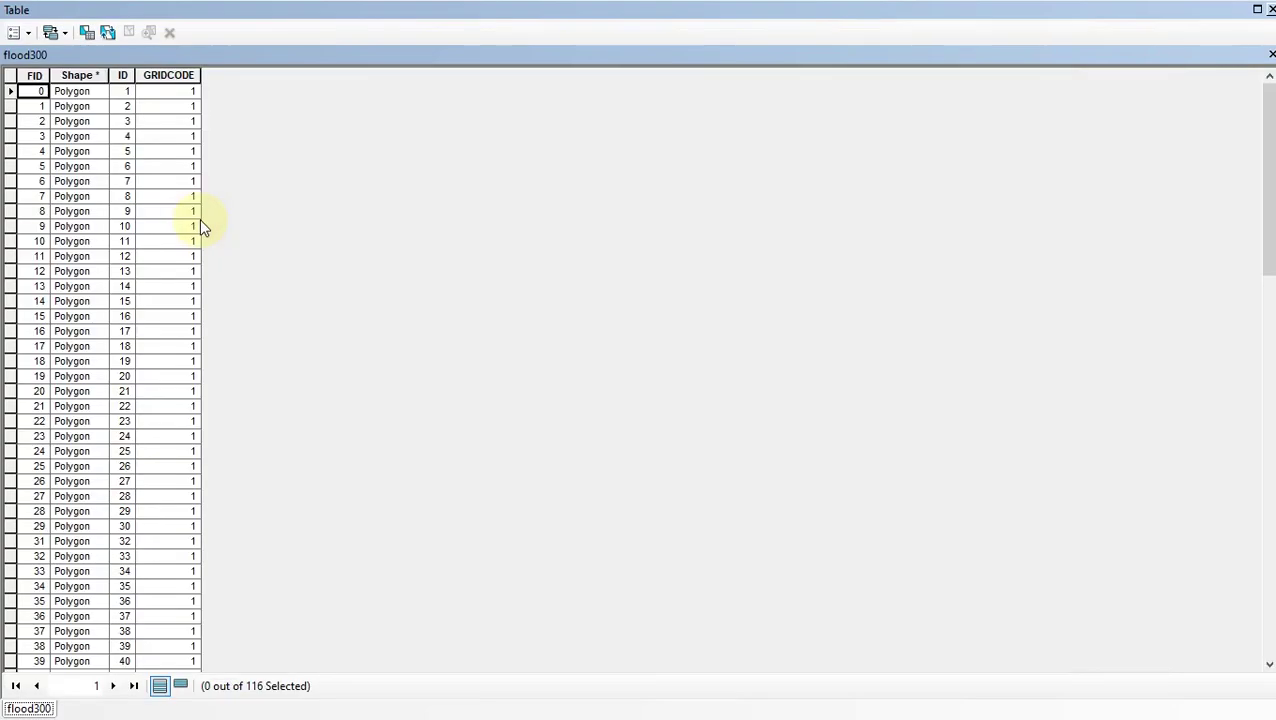
{"action": "left_click", "coordinate": [28, 33]}
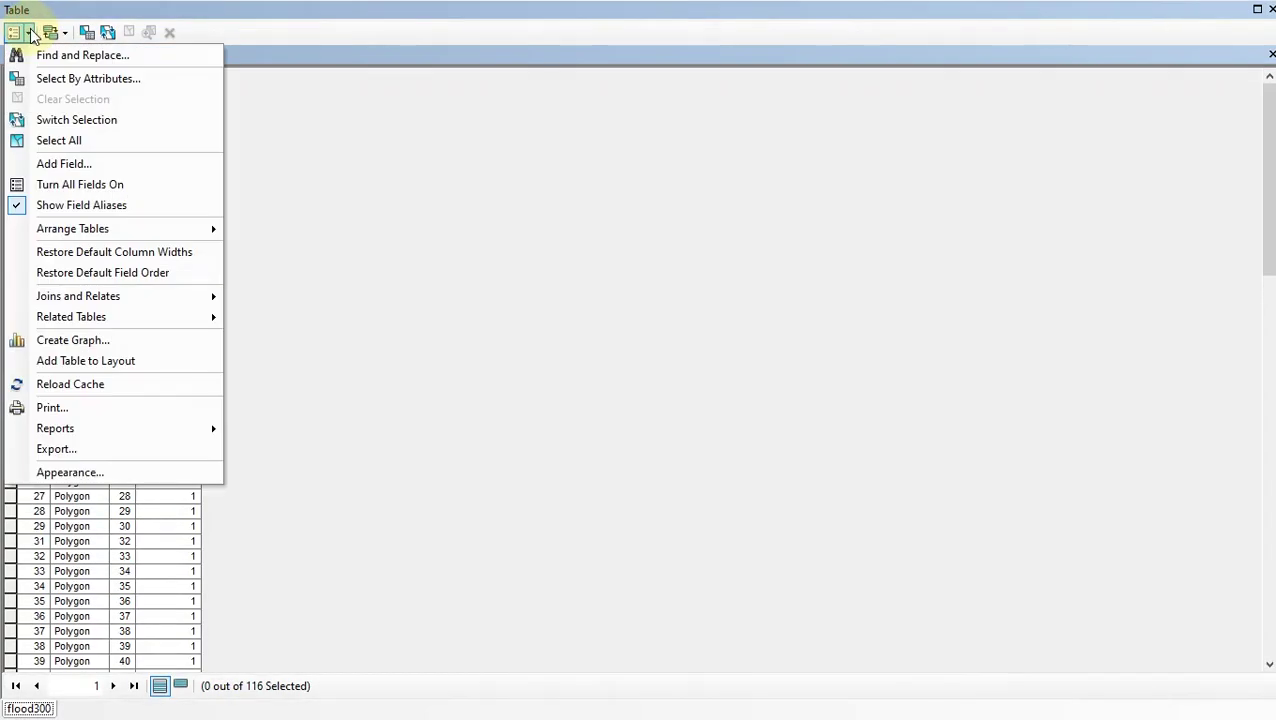
{"action": "left_click", "coordinate": [83, 165]}
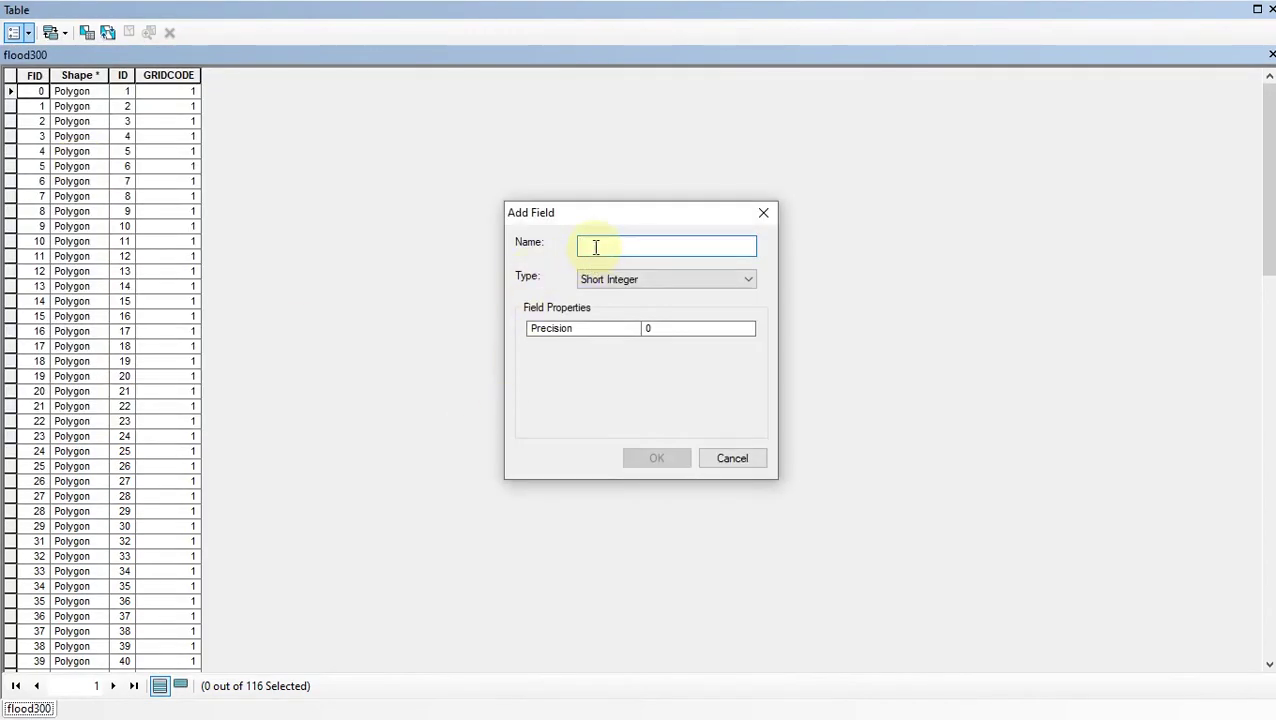
{"action": "type", "text": "Ex"}
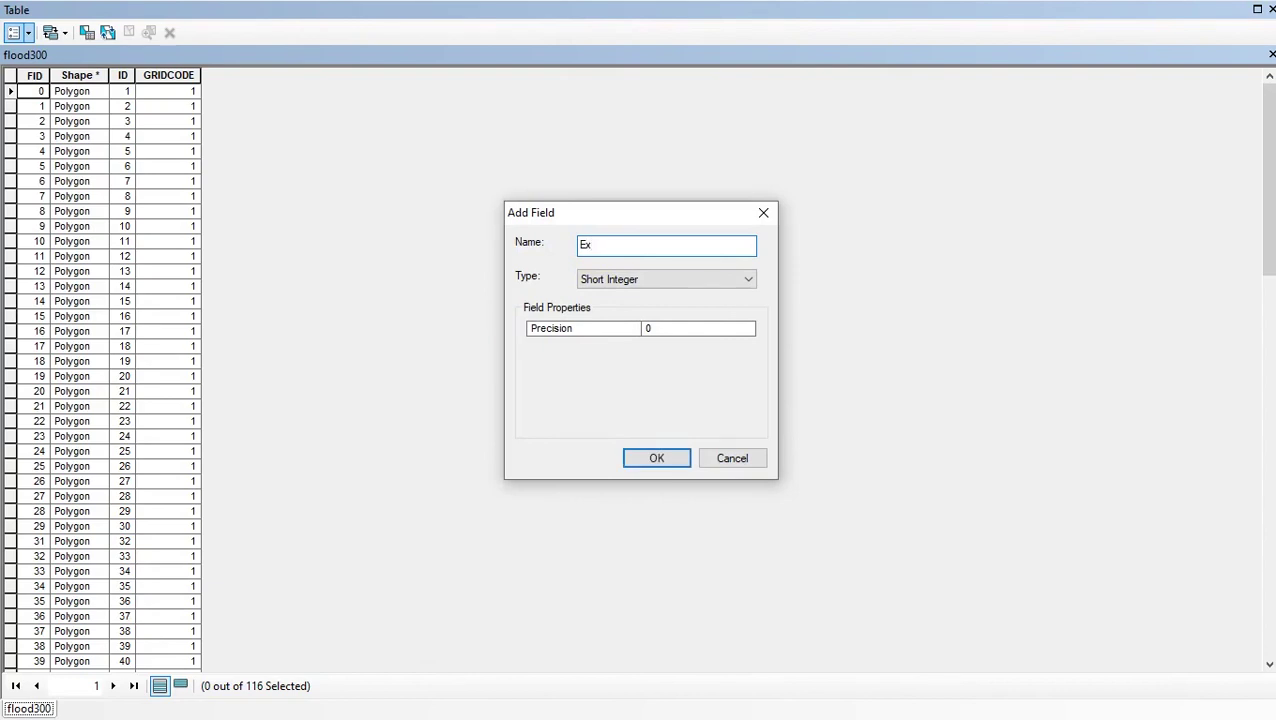
{"action": "type", "text": "tend"}
{"action": "left_click", "coordinate": [624, 281]}
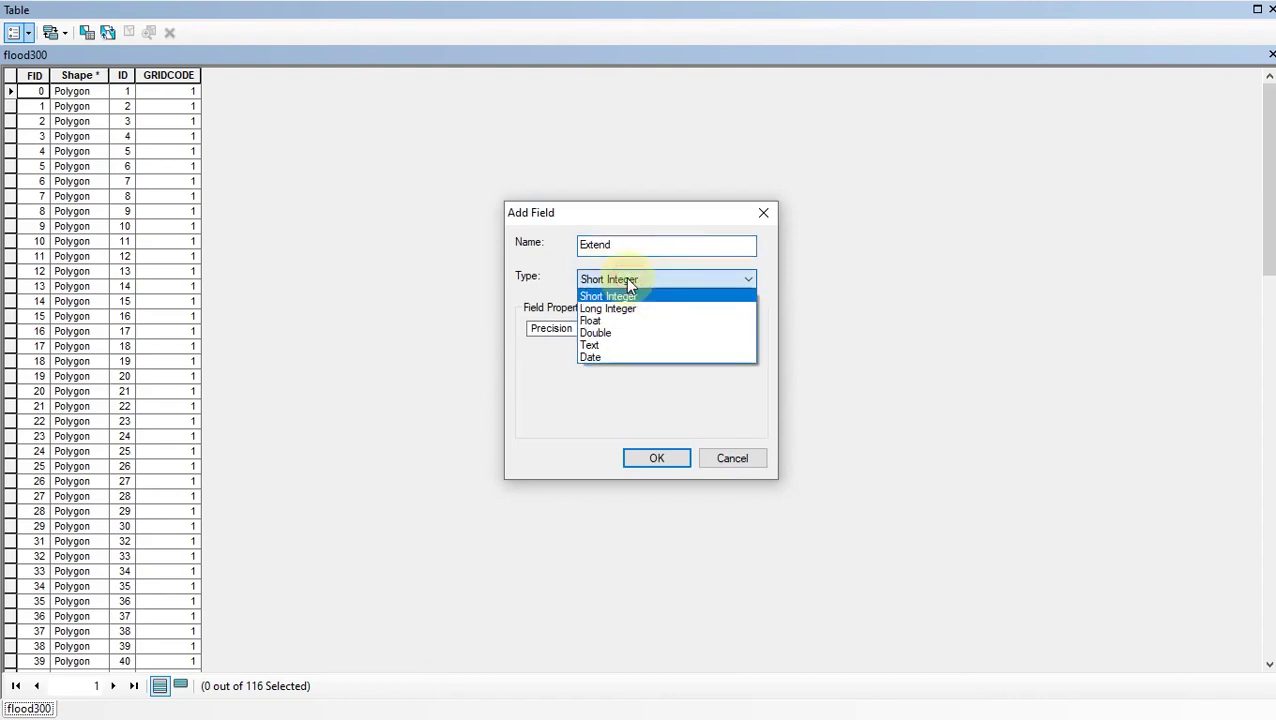
{"action": "left_click", "coordinate": [623, 332]}
{"action": "left_click", "coordinate": [660, 459]}
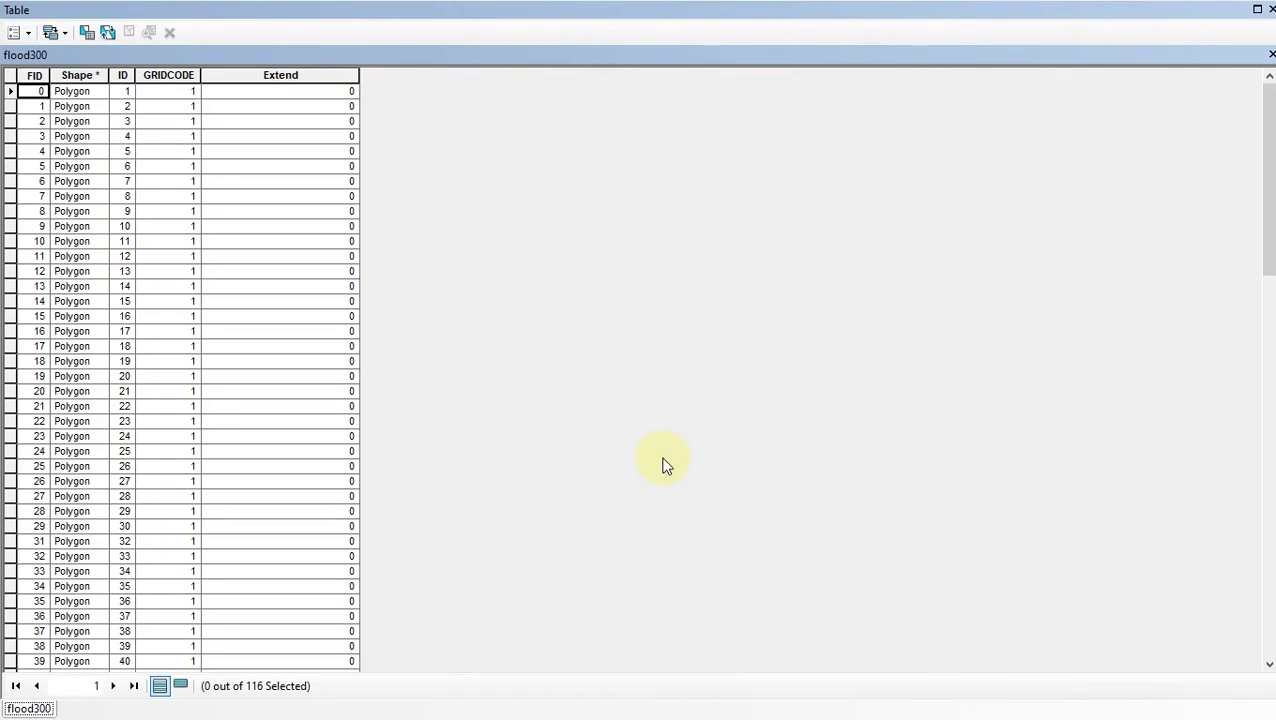
- Calculate geometry on the Extend column as Area in Square Kilometers
{"action": "left_click", "coordinate": [298, 77]}
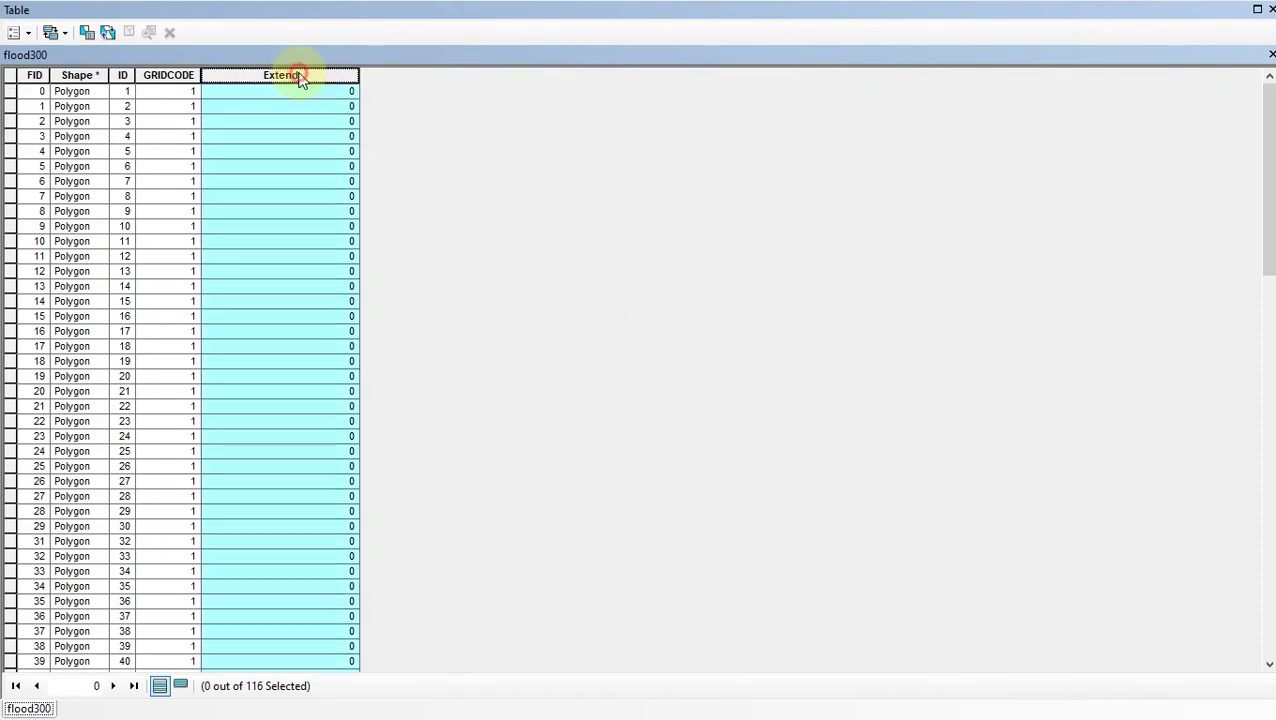
{"action": "right_click", "coordinate": [300, 80]}
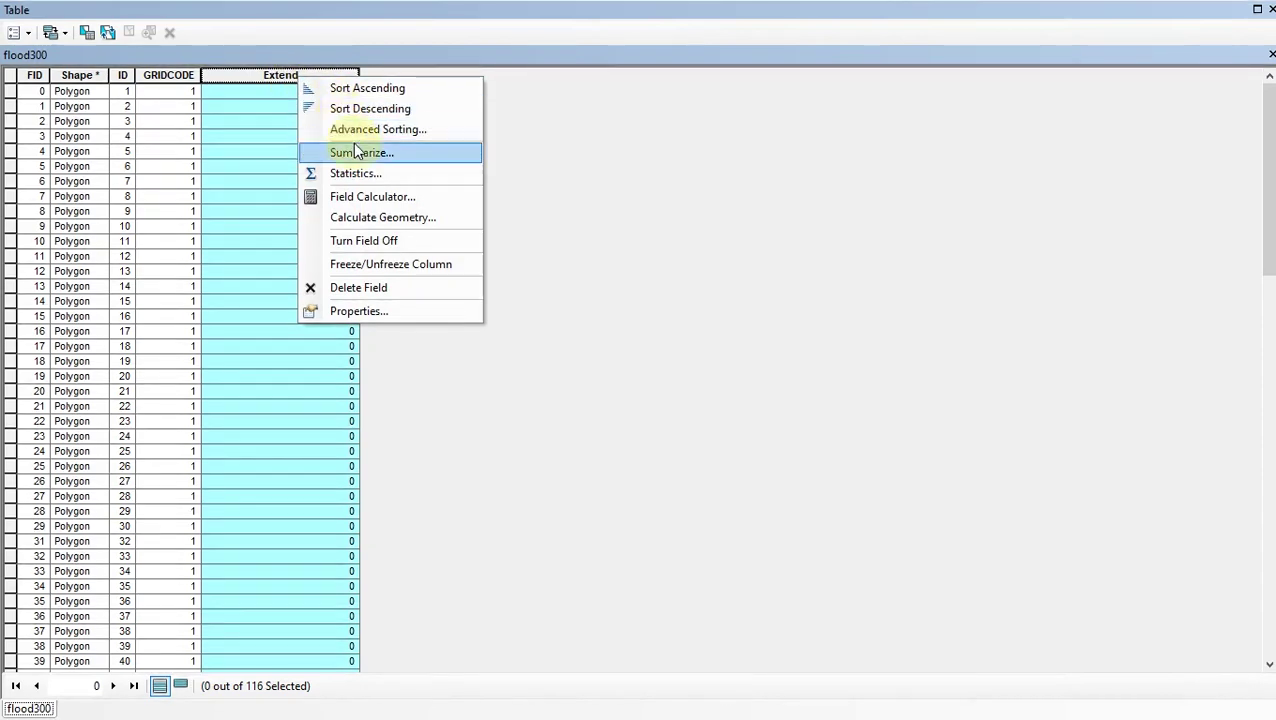
{"action": "left_click", "coordinate": [365, 217]}
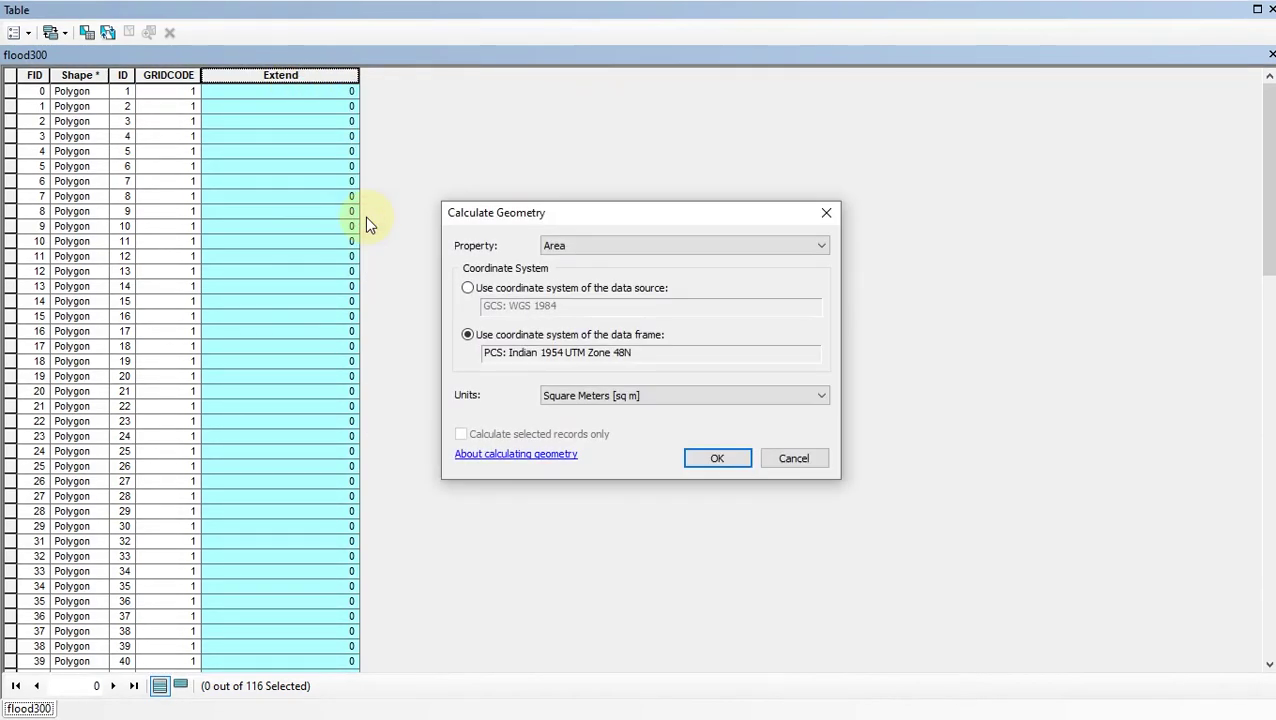
{"action": "left_click", "coordinate": [567, 247]}
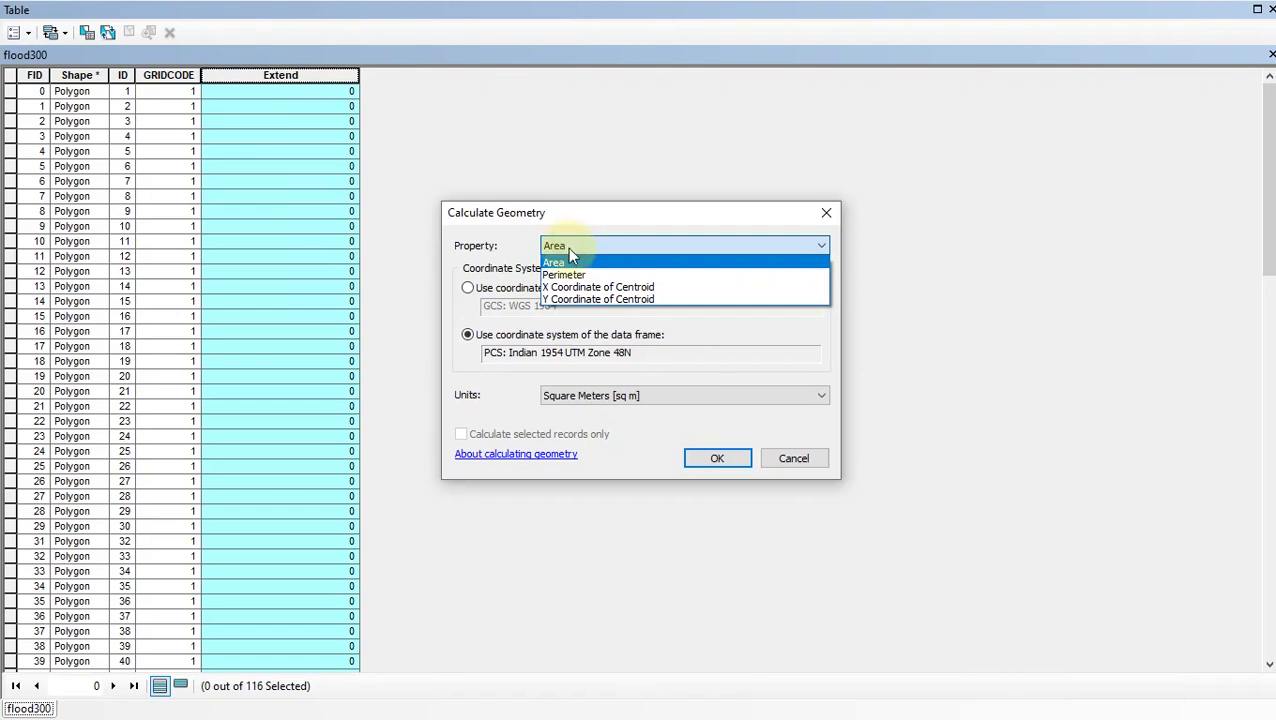
{"action": "left_click", "coordinate": [568, 263]}
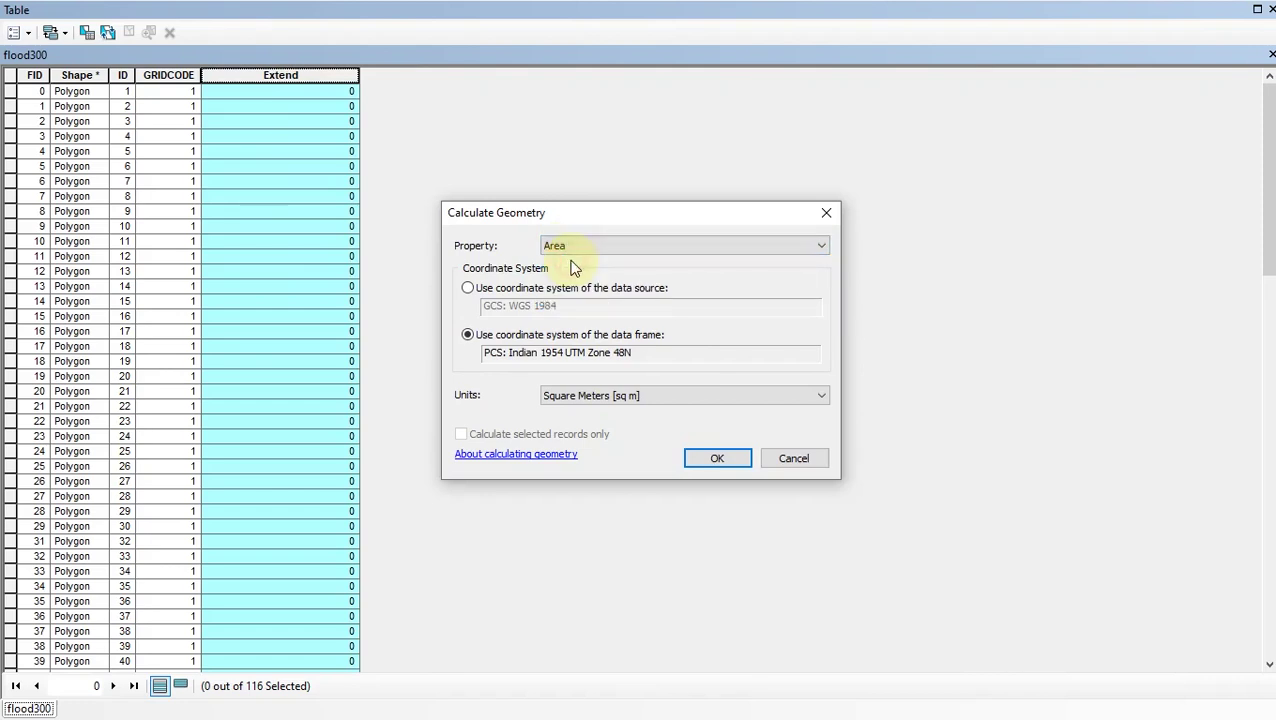
{"action": "left_click", "coordinate": [593, 395]}
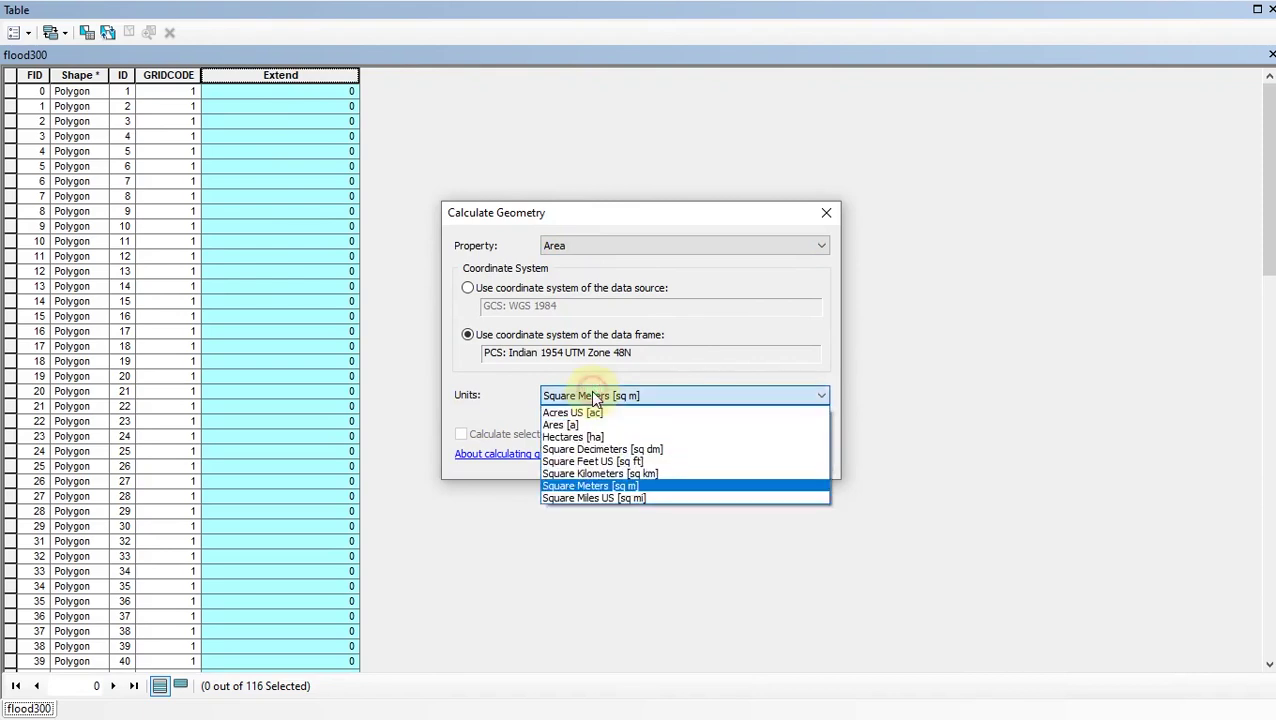
{"action": "left_click", "coordinate": [626, 474]}
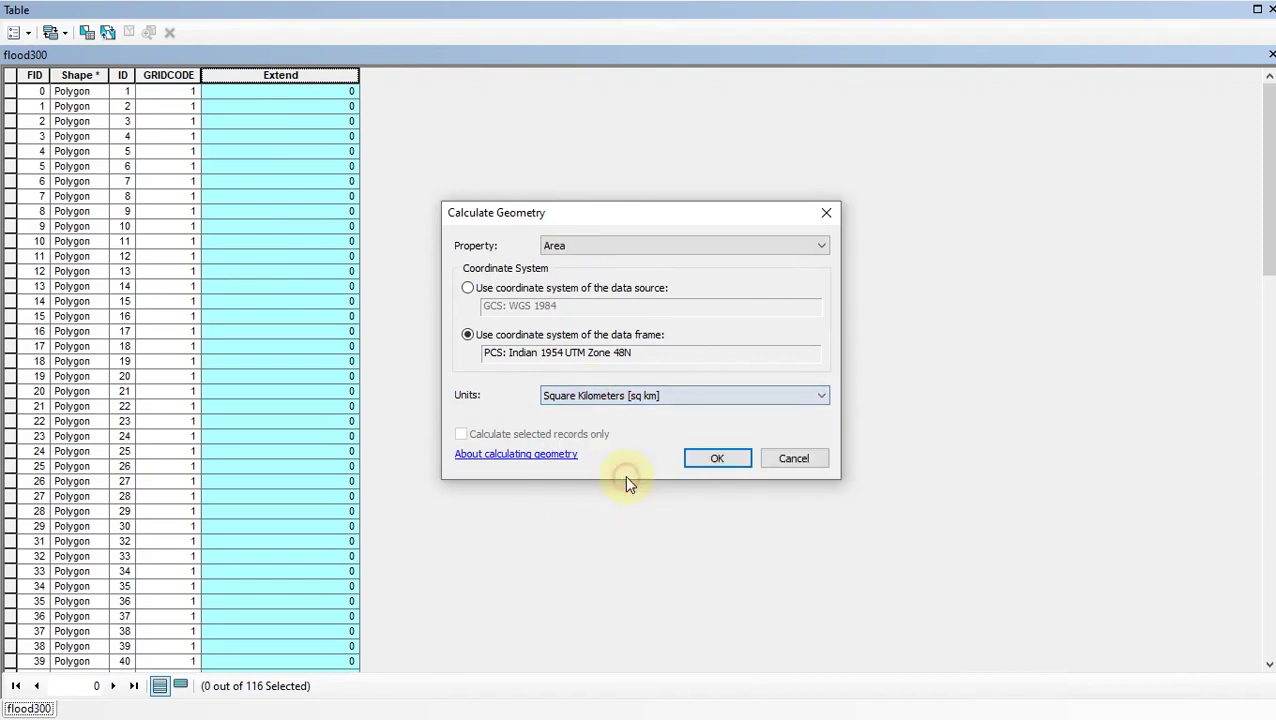
{"action": "left_click", "coordinate": [717, 459]}
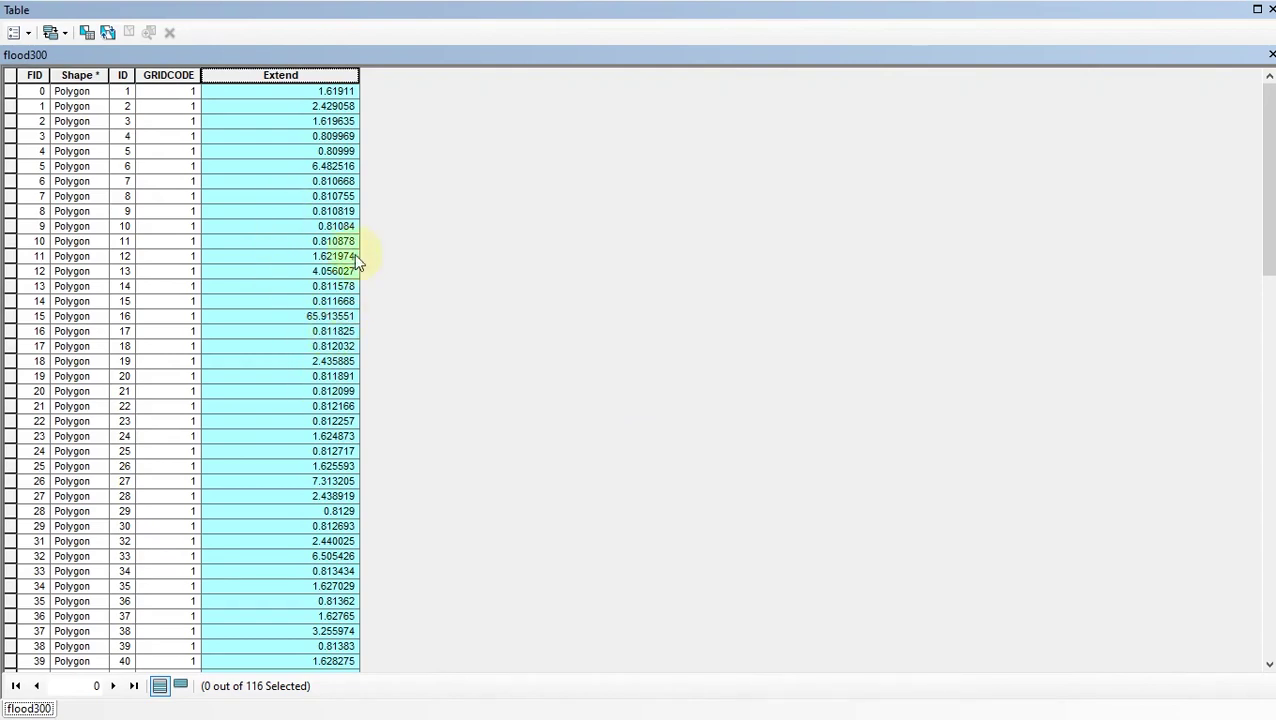
- Show Extend field statistics and highlight the Sum of 956.714338 km²
{"action": "left_click", "coordinate": [290, 75]}
{"action": "right_click", "coordinate": [290, 75]}
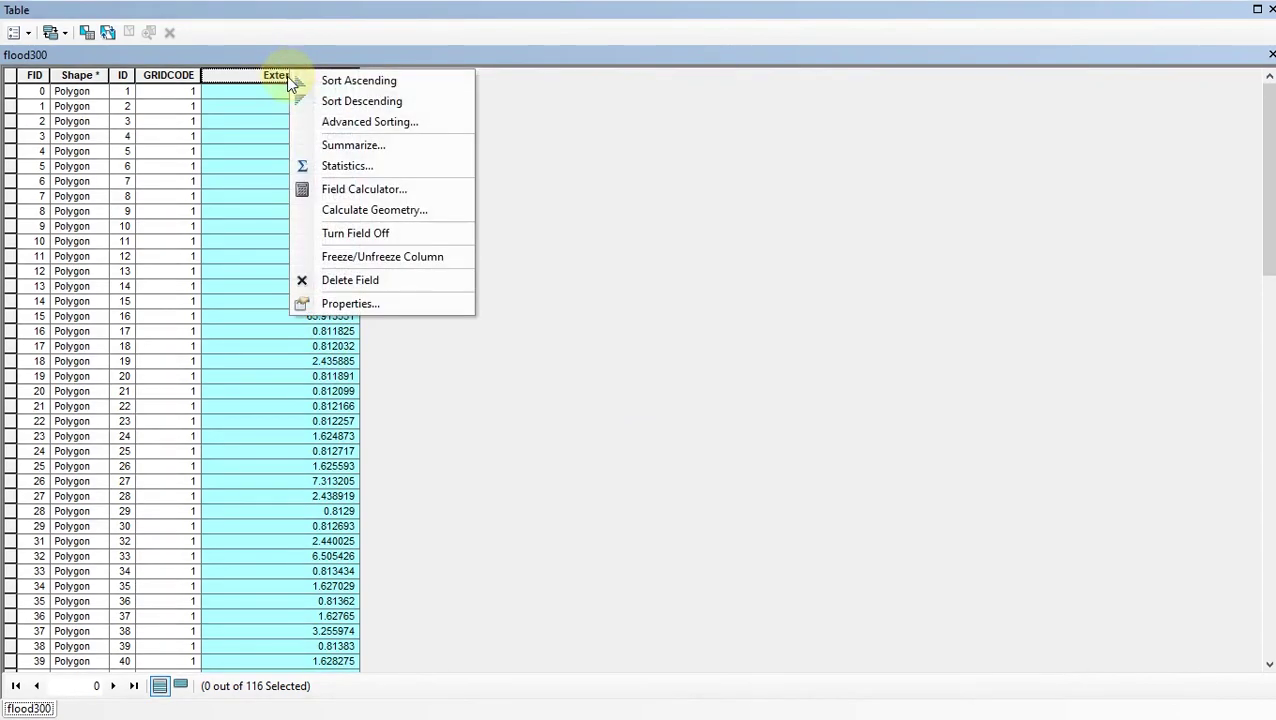
{"action": "left_click", "coordinate": [376, 170]}
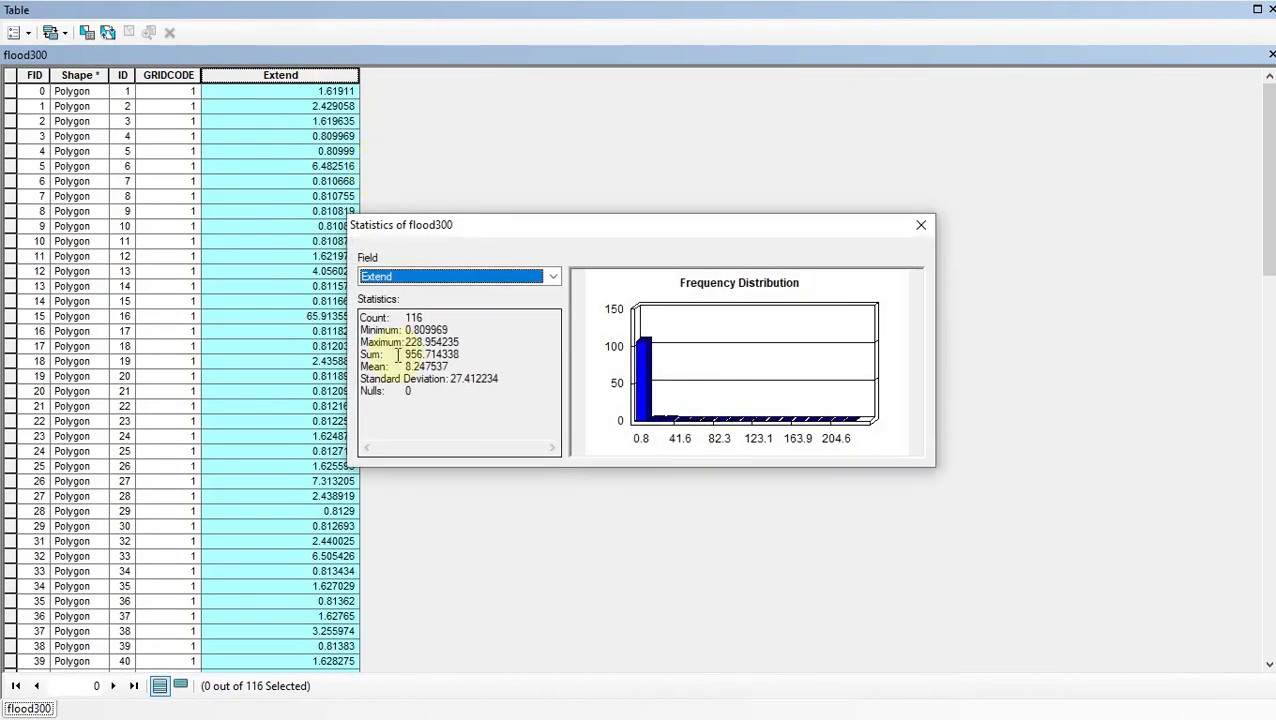
{"action": "left_click_drag", "start_coordinate": [400, 355], "coordinate": [478, 354]}
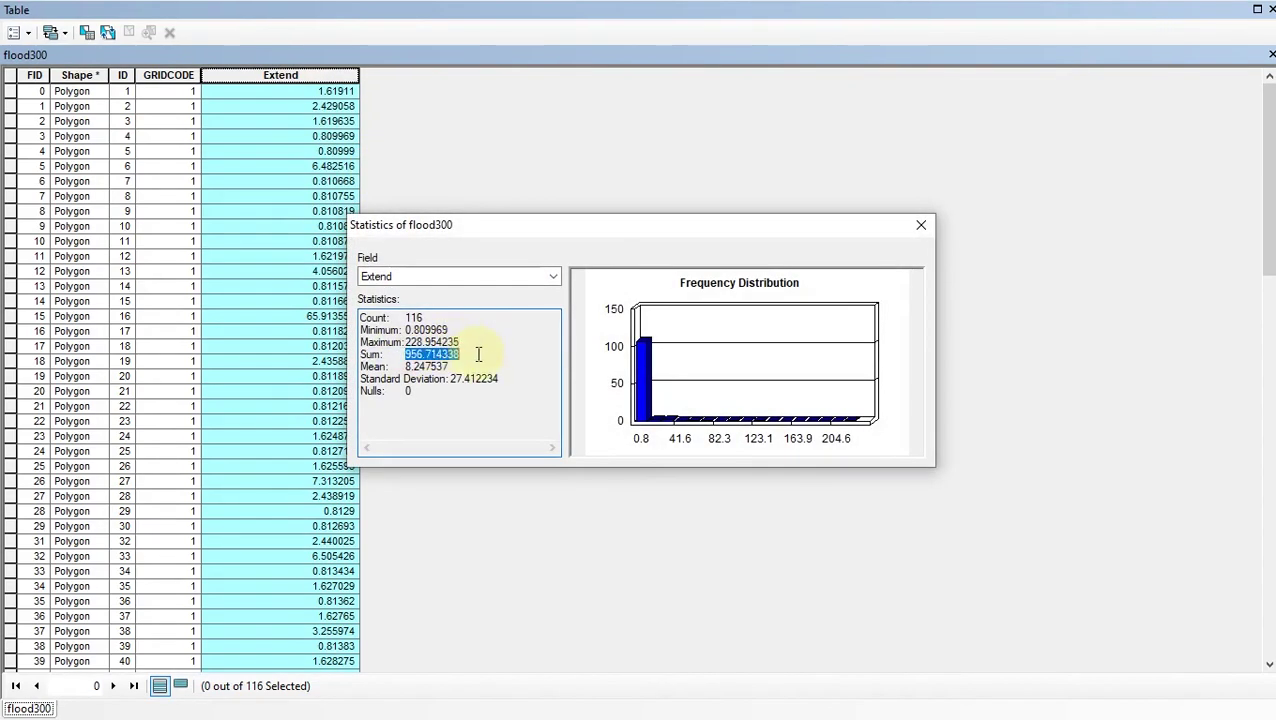